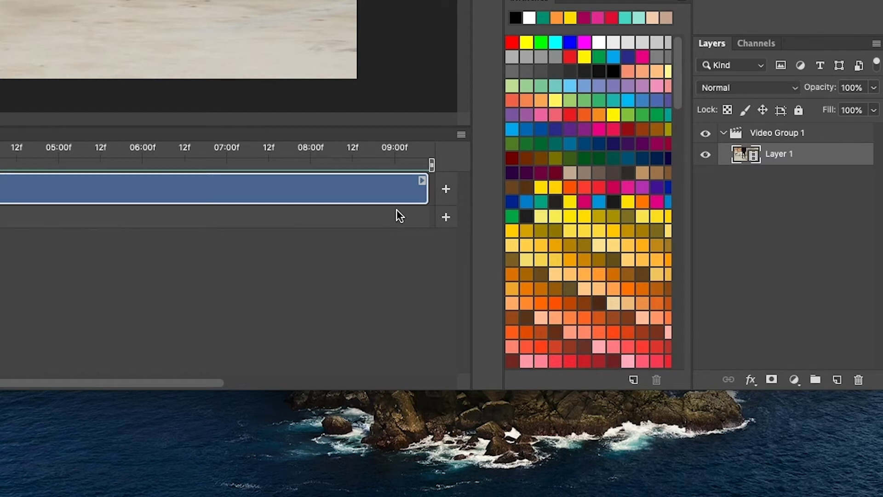
Open the Timeline panel's flyout options menu
left_click(460, 135)
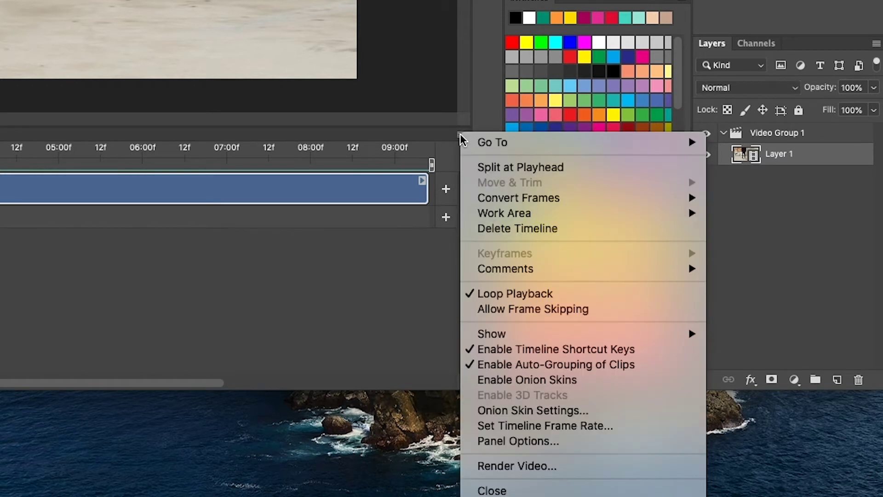
Set the timeline frame rate to 12 fps
left_click(546, 427)
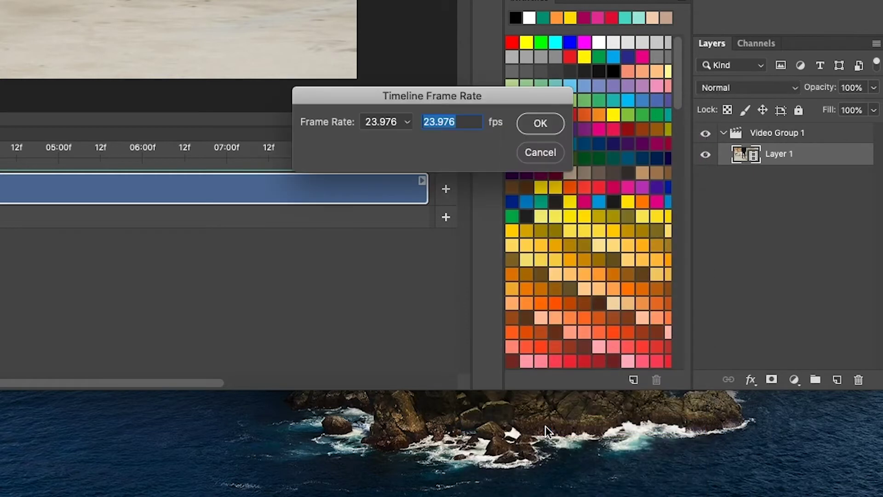
left_click(409, 122)
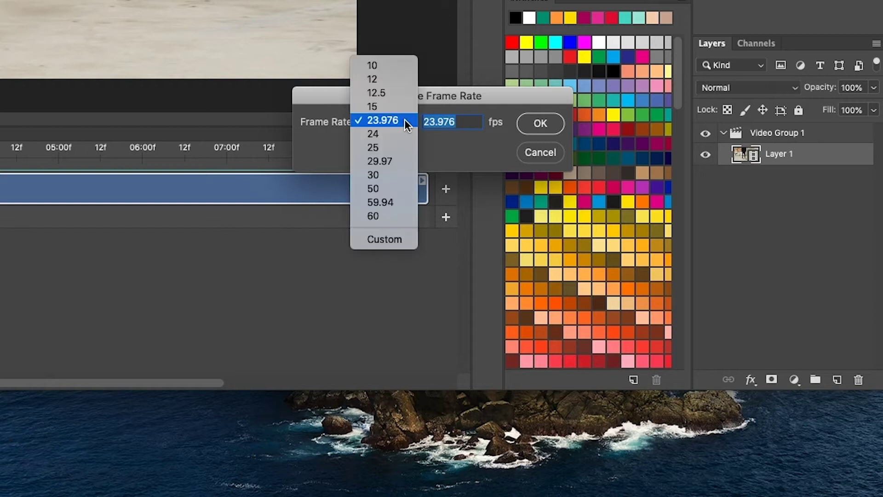
left_click(388, 79)
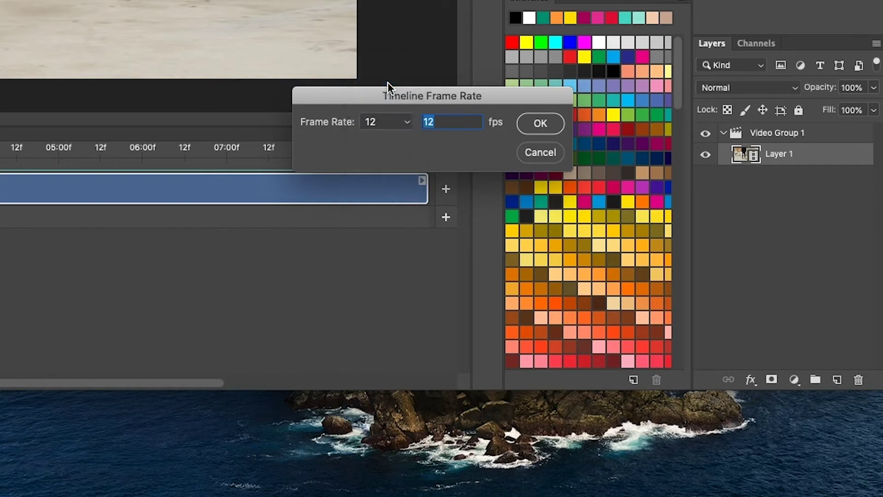
left_click(537, 128)
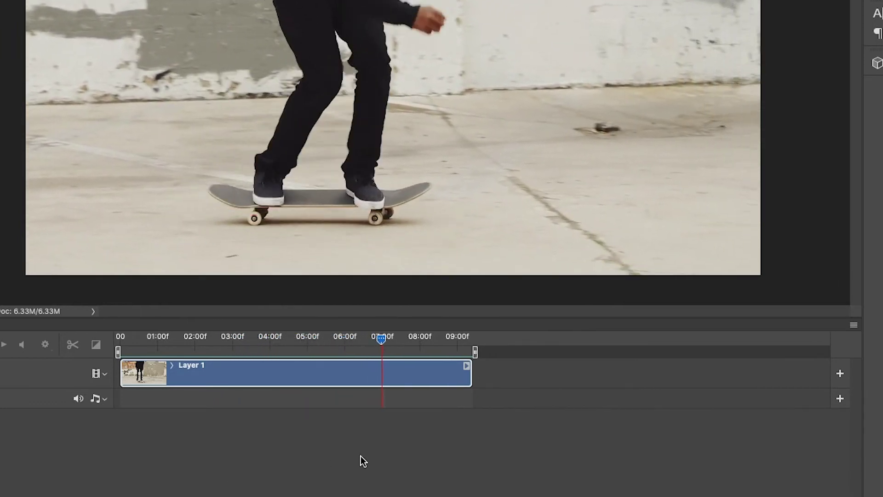
Stop playback and set the Layer 1 clip's speed to 200%, shortening it to 4.71 s
key("space")
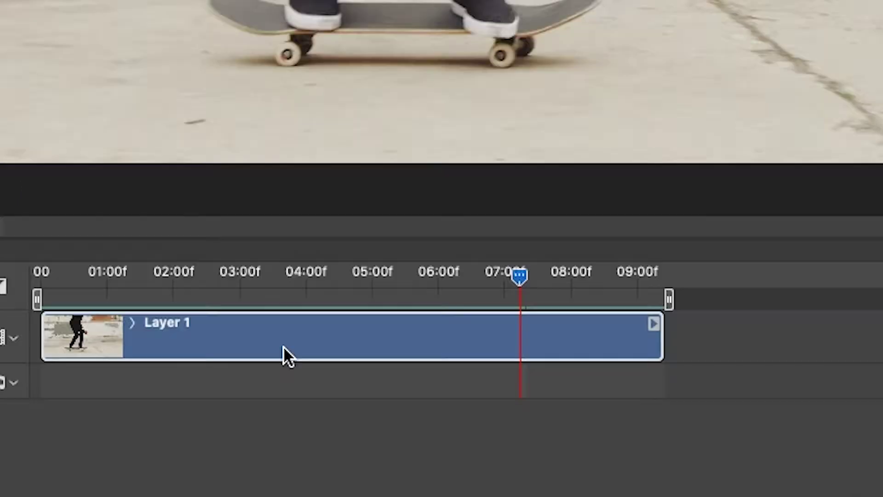
right_click(257, 379)
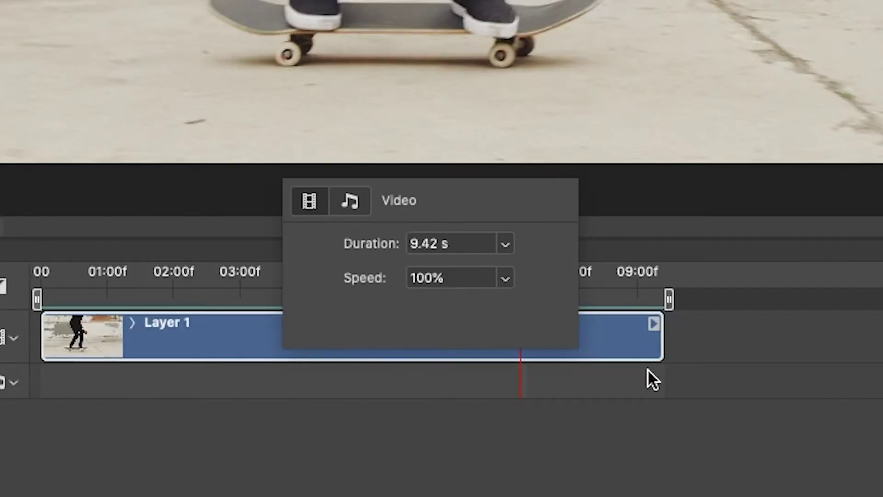
left_click(414, 277)
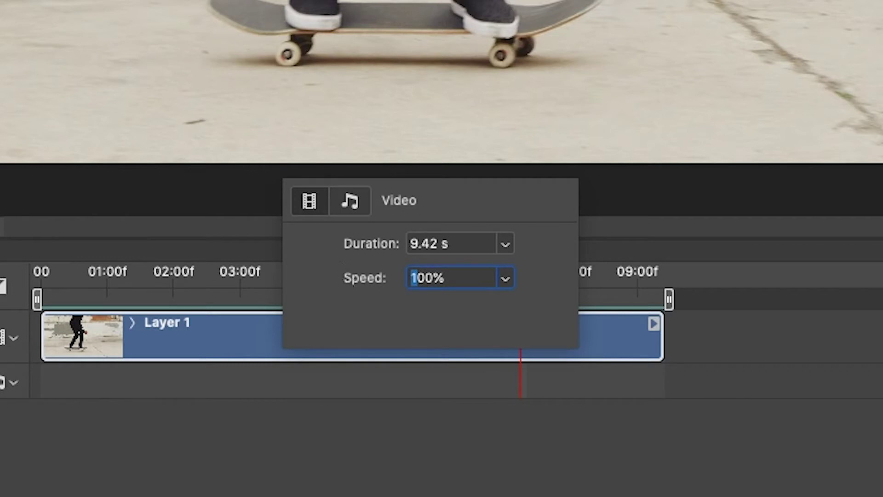
type("2")
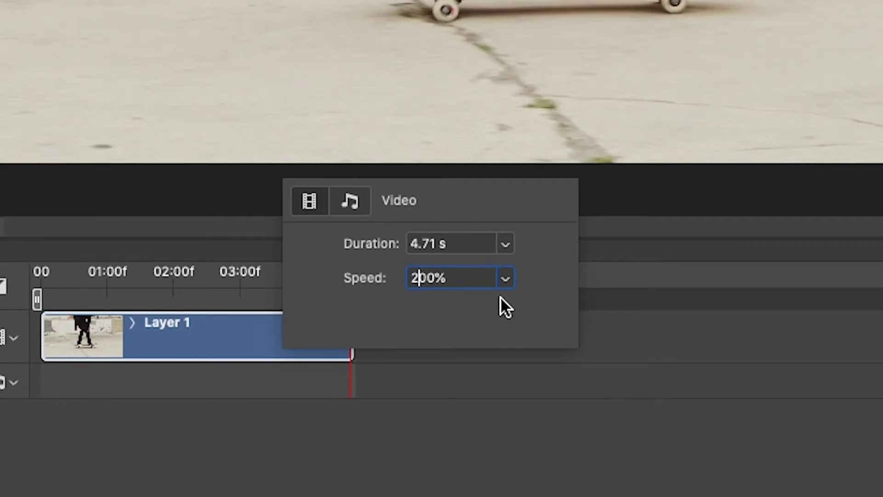
left_click(628, 319)
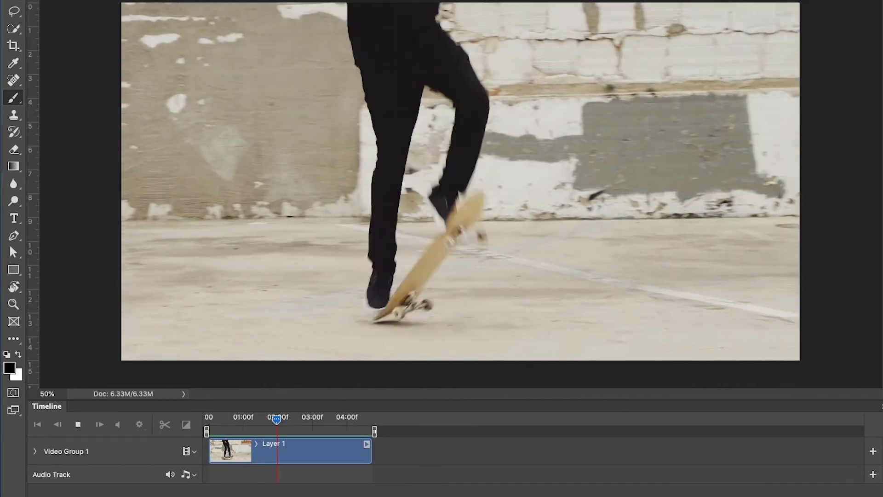
Trim the work area to 0:00:00:11–0:00:03:09 around the kickflip and preview playback
key("space")
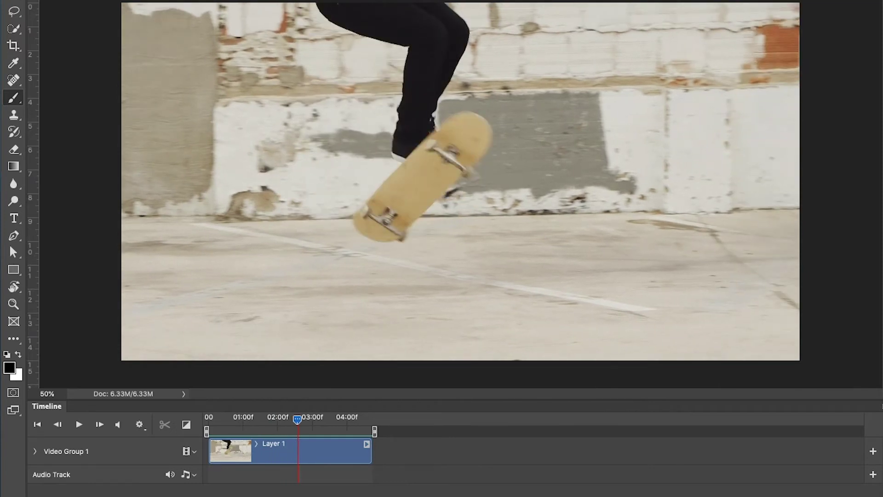
left_click_drag(297, 418, 263, 425)
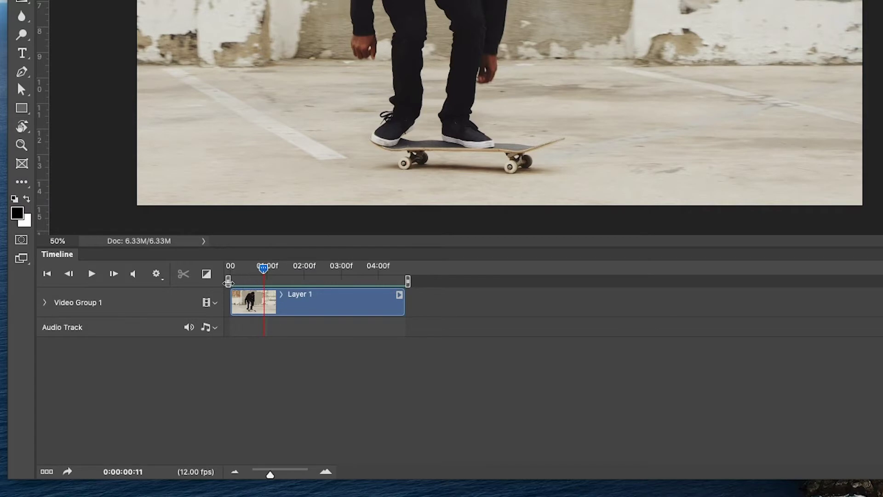
left_click_drag(271, 477, 282, 474)
left_click_drag(227, 281, 344, 303)
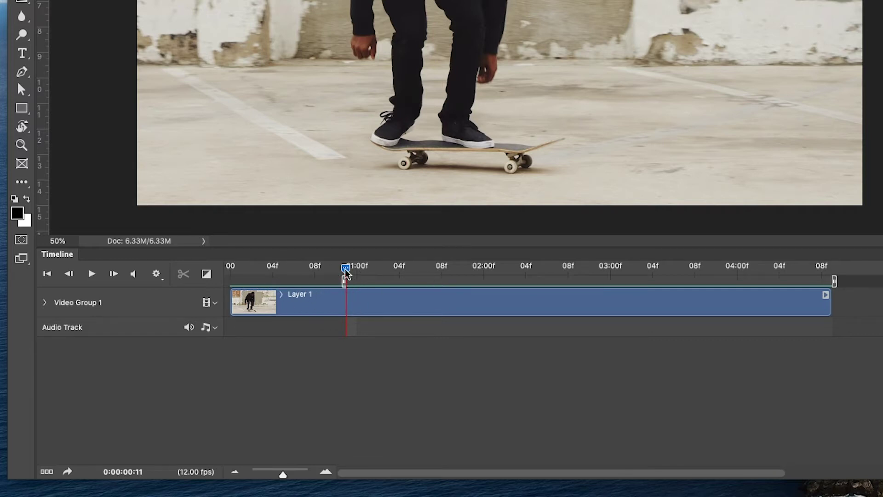
left_click_drag(353, 271, 704, 293)
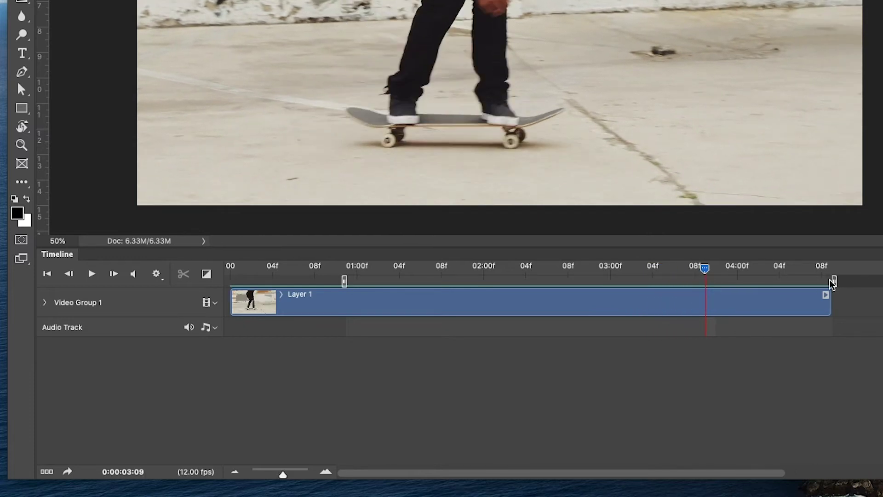
left_click_drag(833, 282, 707, 281)
left_click_drag(294, 266, 349, 295)
key("space")
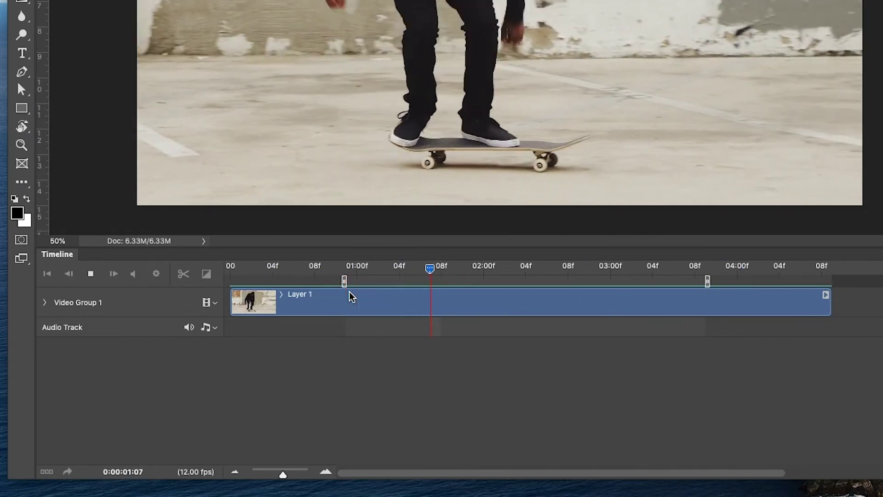
left_click(347, 270)
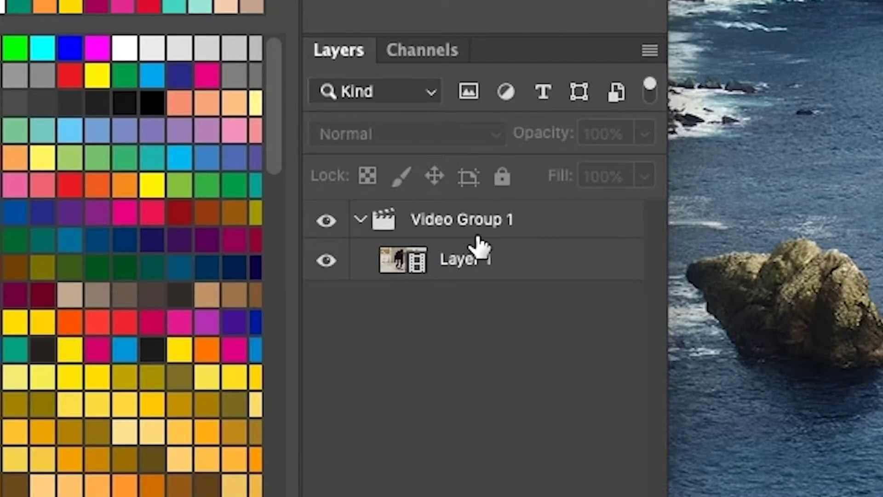
Collapse and fully lock Video Group 1, then move the playhead to about 01:08
left_click(361, 221)
left_click(472, 236)
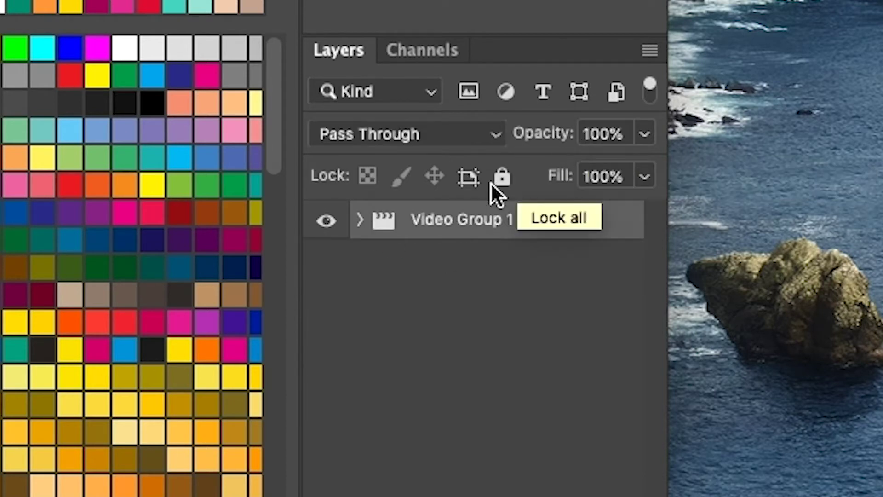
left_click(503, 176)
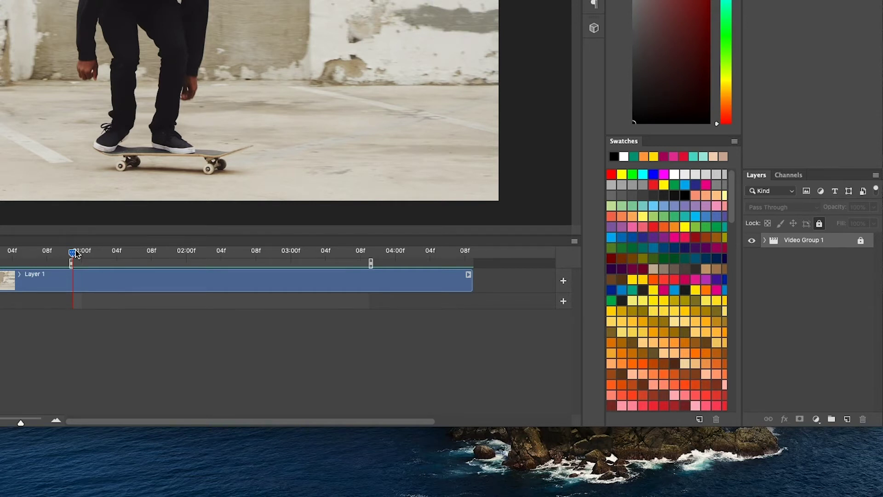
mouse_move(72, 253)
left_mouse_down()
mouse_move(156, 258)
mouse_move(73, 261)
mouse_move(271, 267)
mouse_move(72, 268)
left_mouse_up()
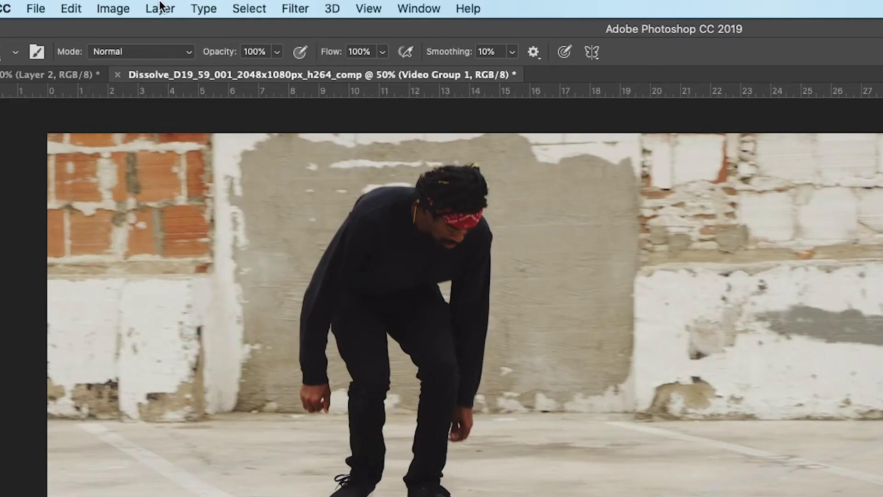
Add a blank video layer, Layer 2, to Video Group 1 and select its clip
left_click(161, 7)
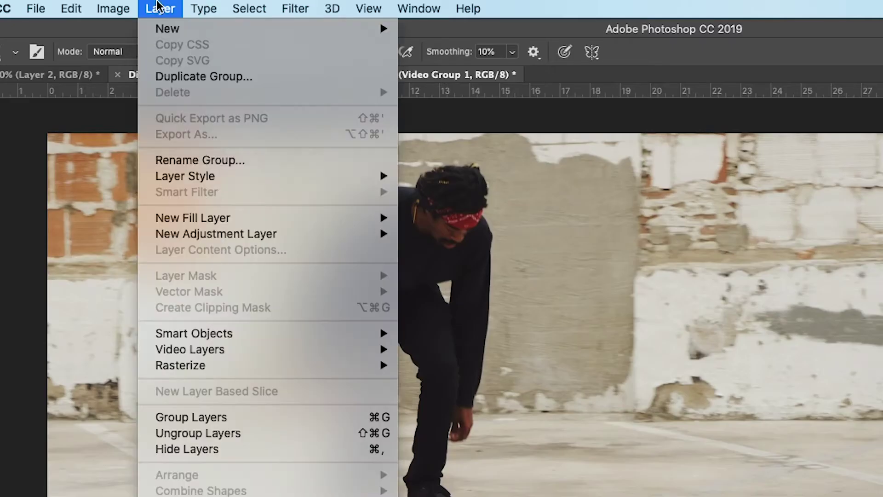
mouse_move(244, 349)
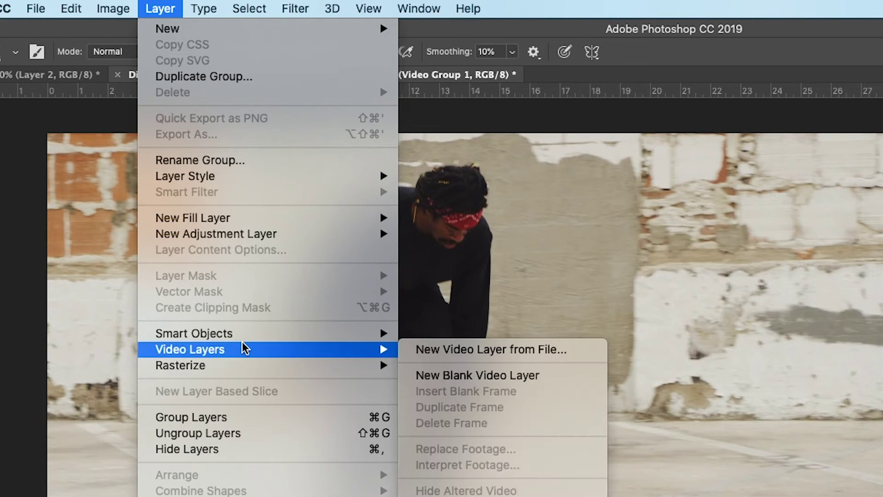
left_click(475, 377)
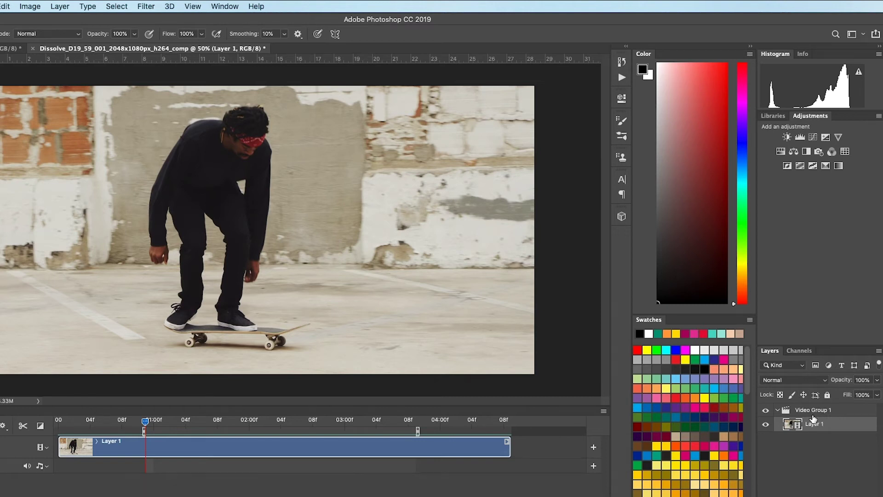
left_click(59, 6)
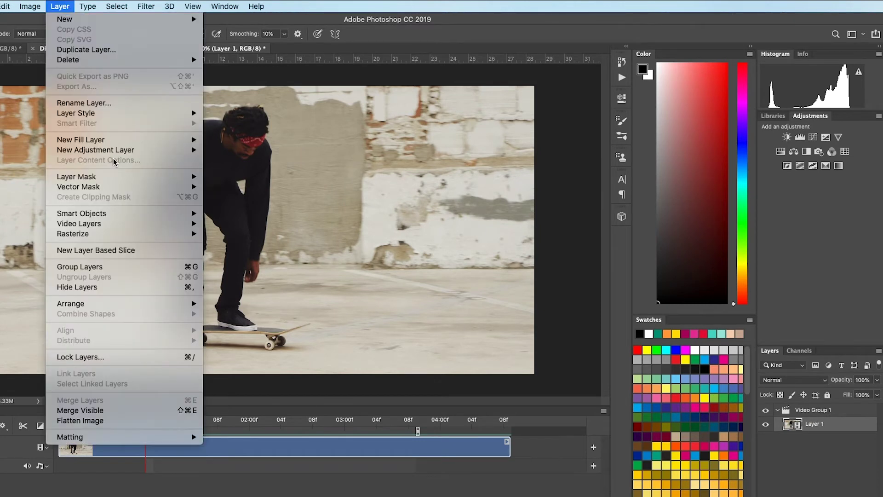
mouse_move(101, 229)
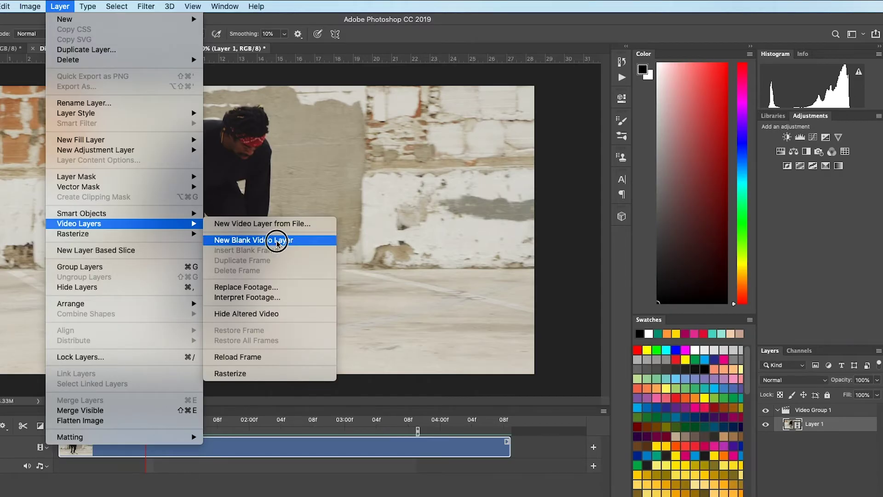
left_click(276, 240)
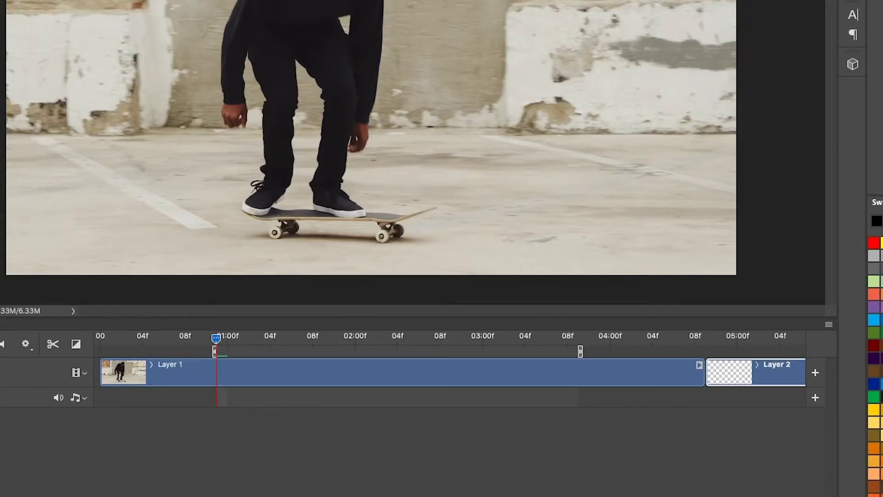
left_click(733, 375)
Move Layer 2 out of the group to the timeline start, then delete it
scroll(449, 364, "right", 5)
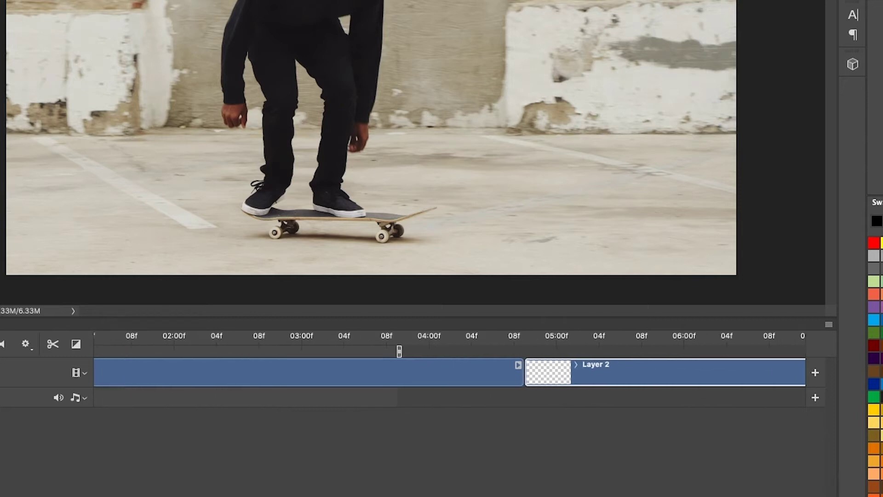
scroll(450, 363, "left", 5)
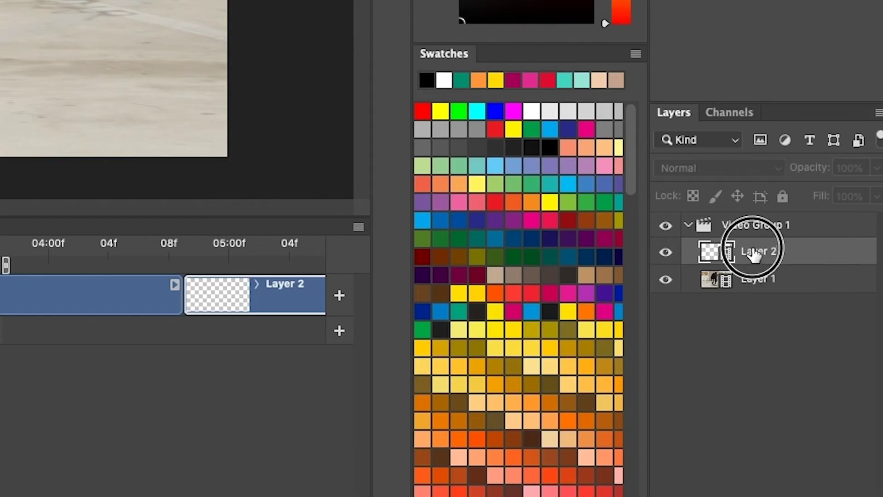
left_click_drag(755, 255, 750, 221)
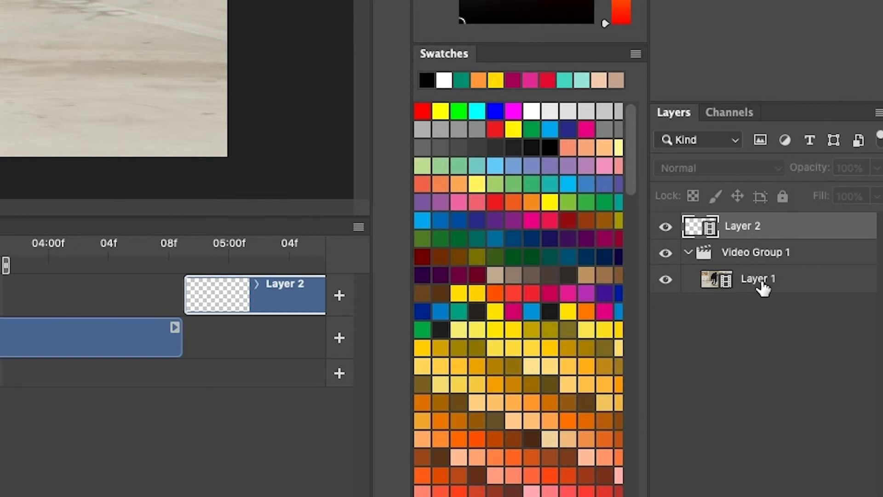
left_click_drag(264, 303, 0, 213)
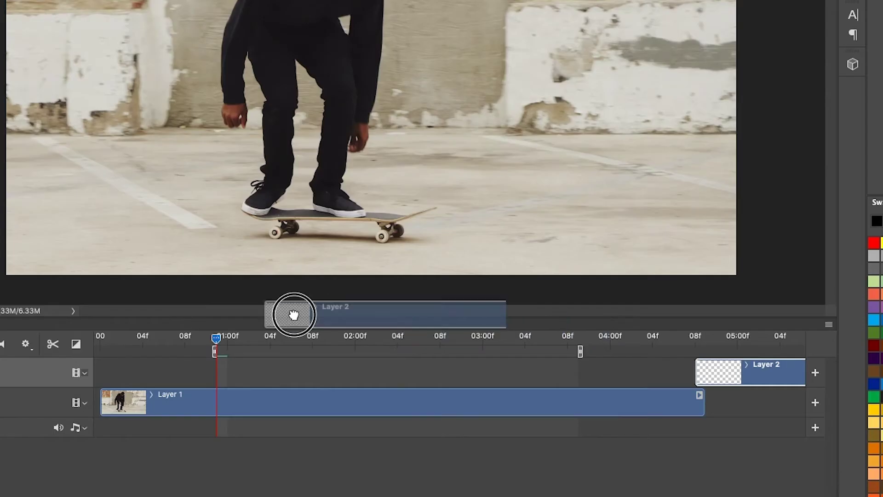
left_click_drag(294, 314, 155, 372)
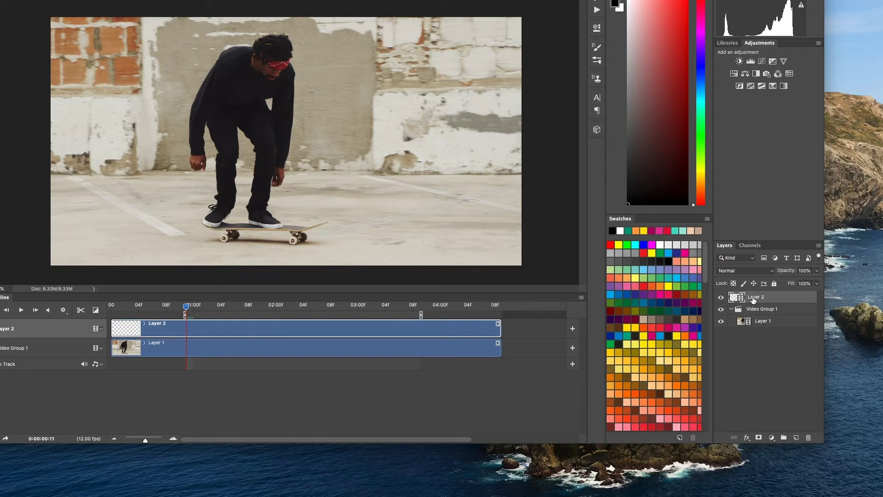
key("Delete")
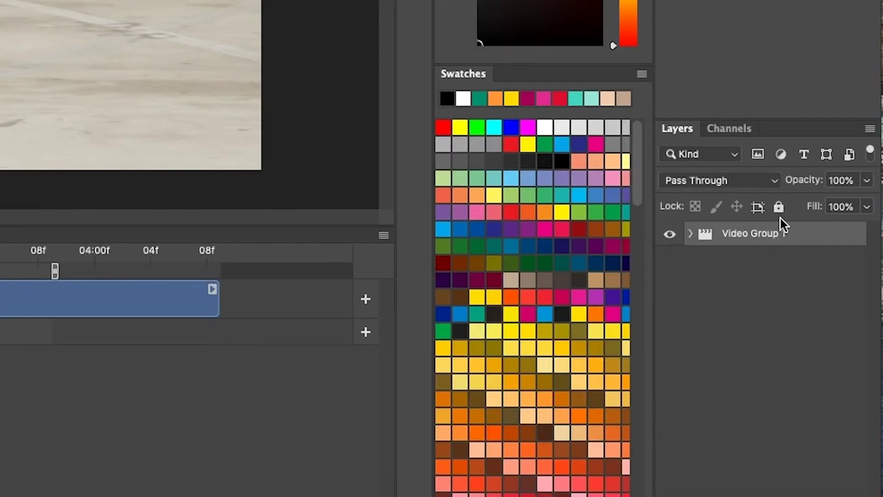
Lock Video Group 1, add a blank Layer 2 aligned to the timeline start, and scrub to about 1 s
left_click(778, 208)
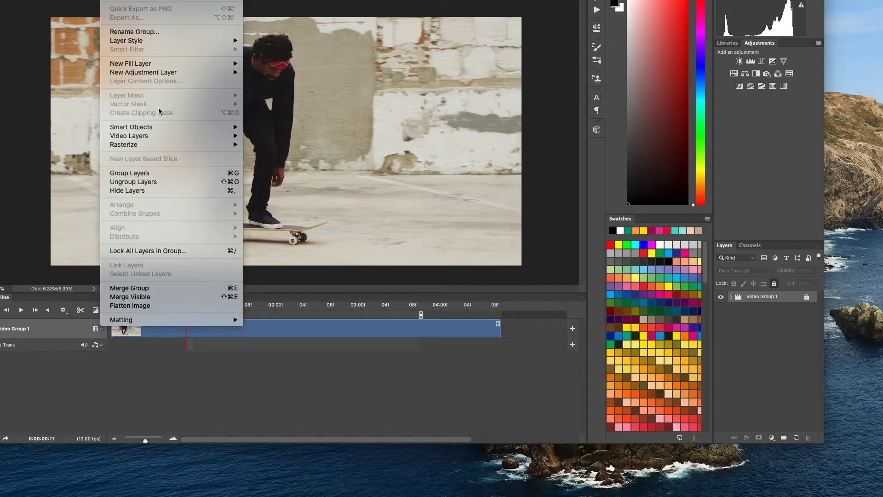
mouse_move(155, 141)
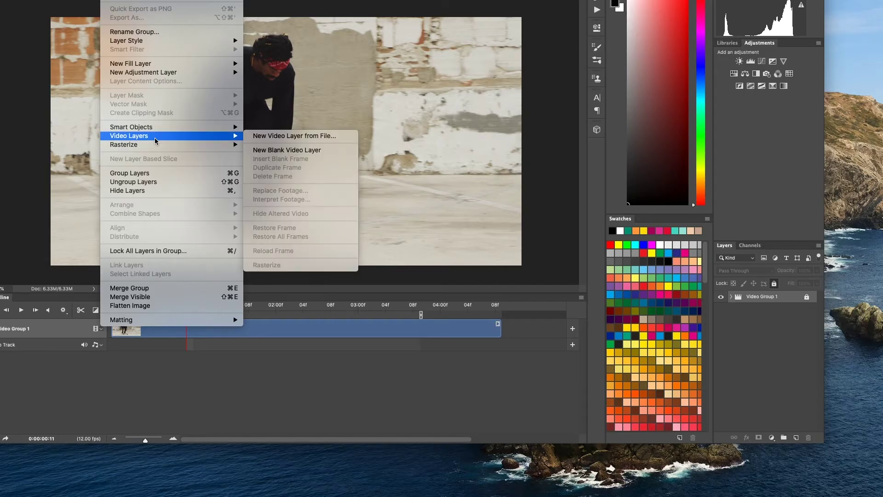
left_click(326, 150)
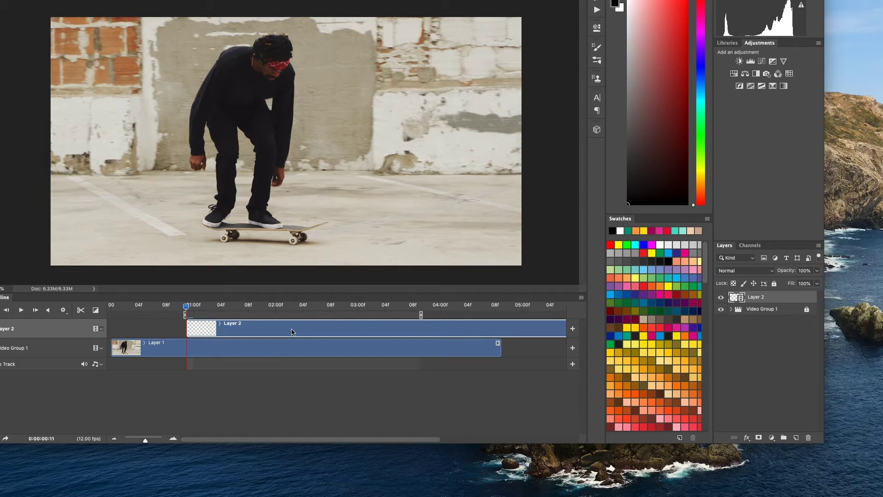
left_click_drag(292, 331, 216, 336)
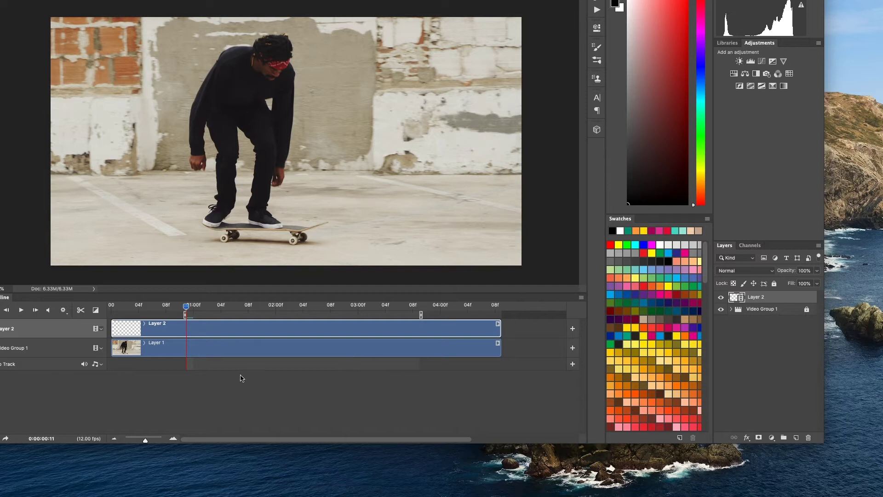
mouse_move(191, 314)
left_mouse_down()
mouse_move(226, 307)
mouse_move(183, 307)
mouse_move(195, 307)
mouse_move(186, 315)
left_mouse_up()
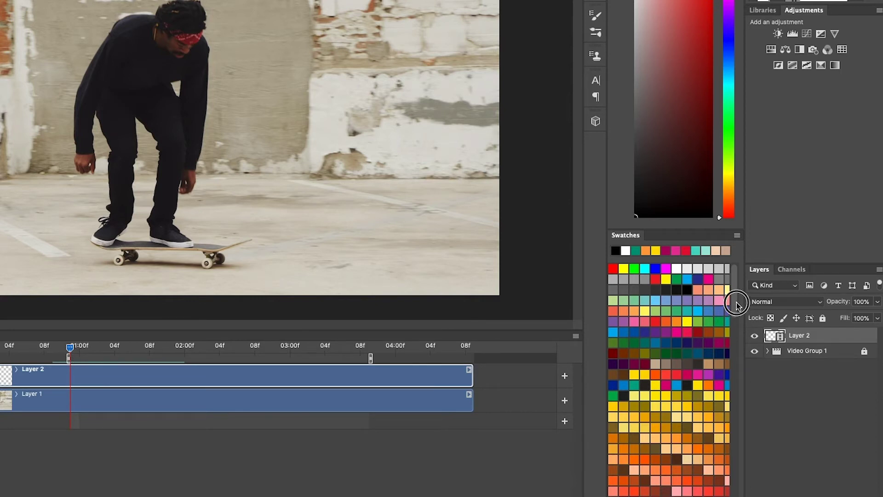
Pick a pink-magenta swatch as the foreground colour
left_click_drag(734, 299, 738, 343)
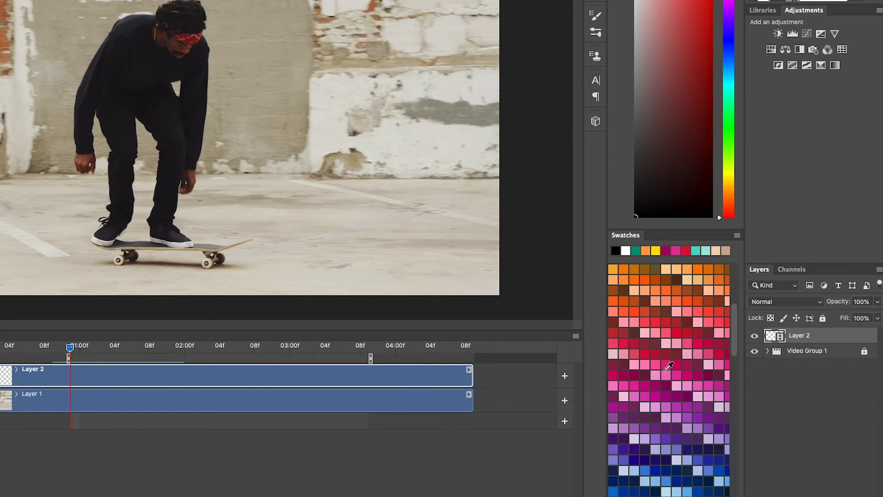
left_click(665, 364)
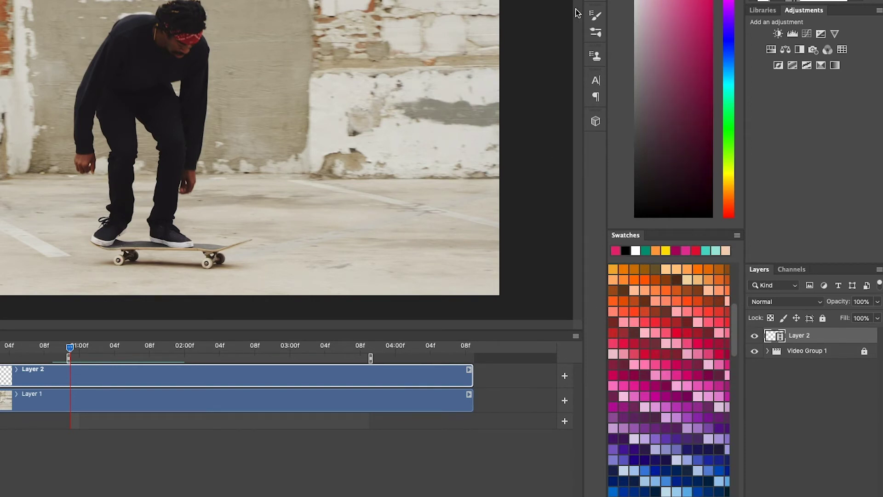
Set the brush size to 23 px and paint a pink dot on the skateboard's rear wheel
left_click(596, 15)
left_click(432, 7)
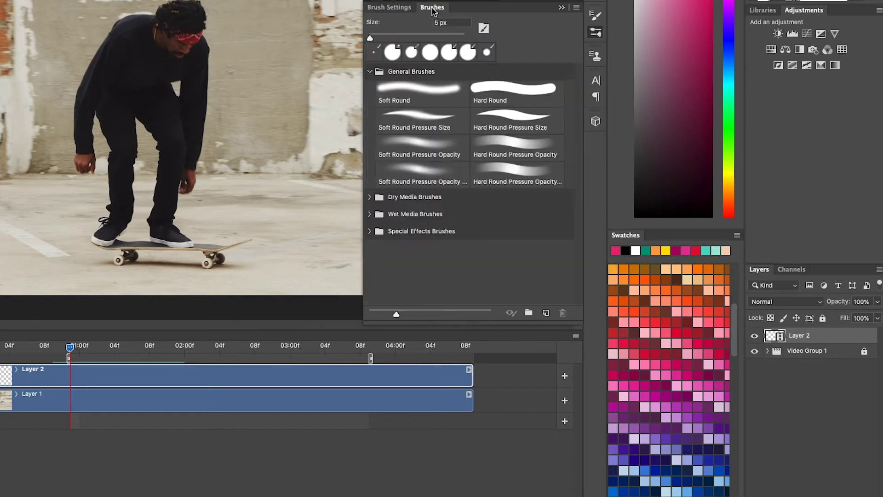
left_click_drag(371, 38, 379, 39)
left_click(118, 261)
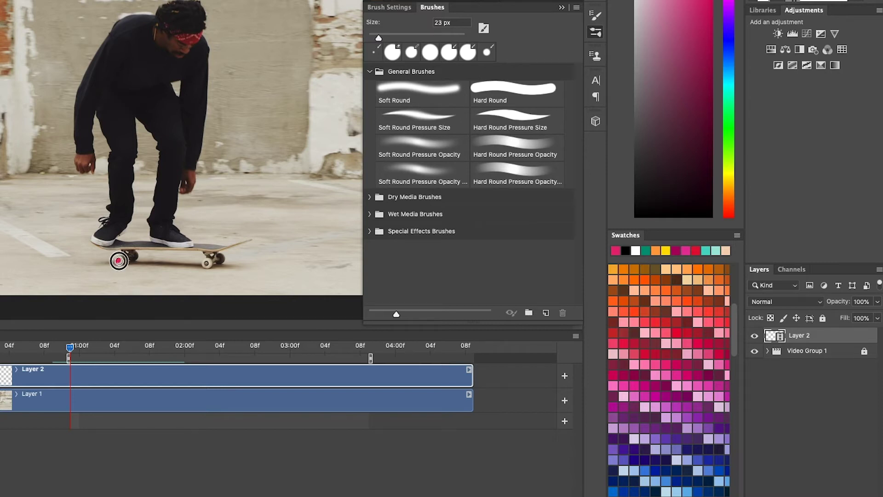
key("v")
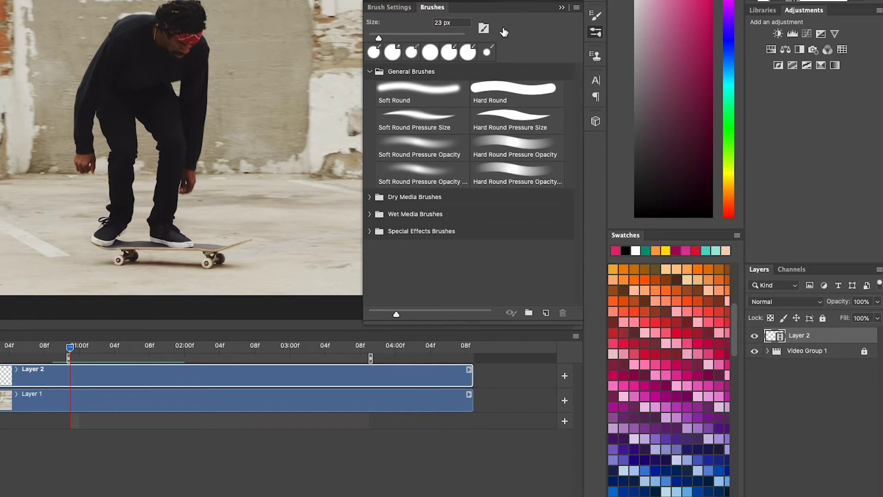
left_click(561, 7)
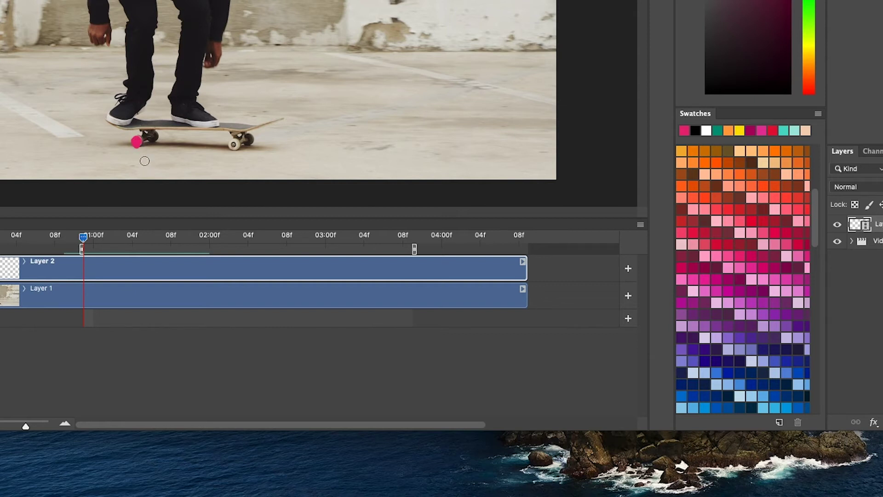
Advance one frame, enable onion skins and bring up the Onion Skin Settings
key("Right")
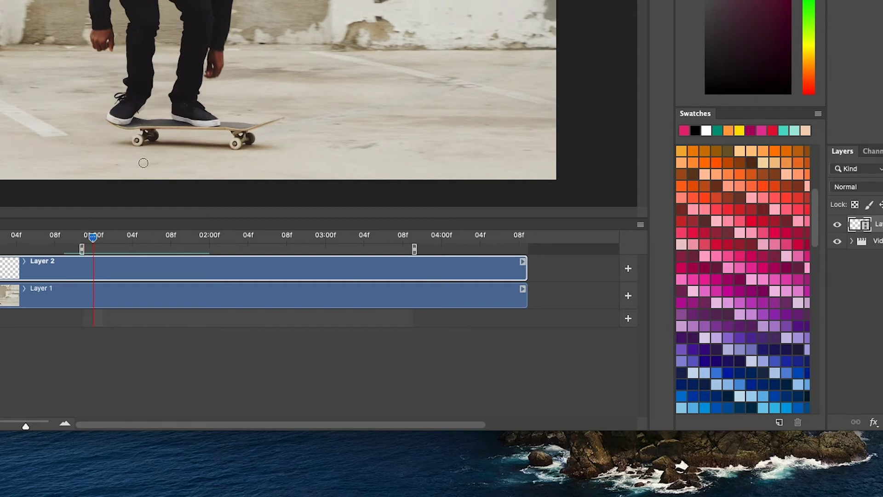
left_click(640, 226)
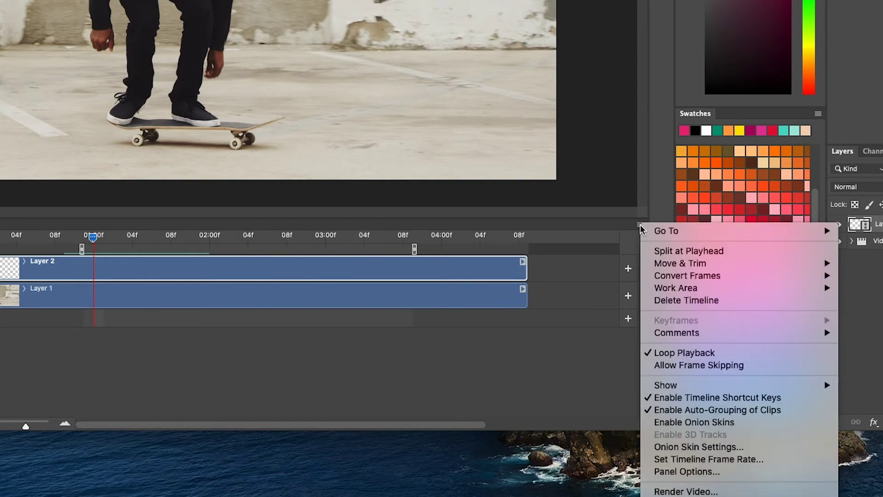
left_click(732, 423)
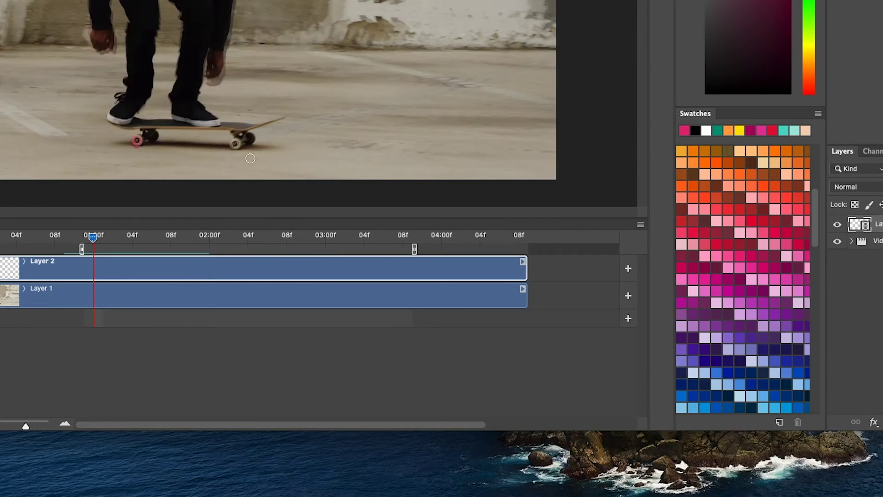
left_click(640, 225)
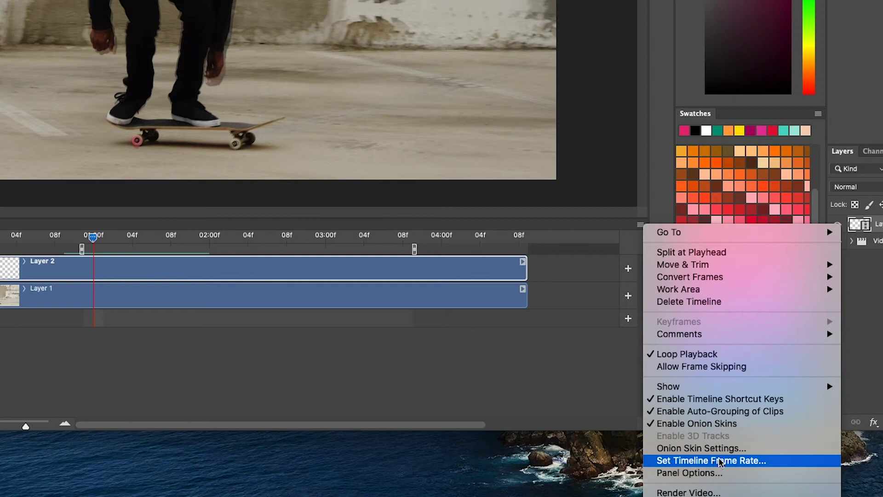
left_click(749, 452)
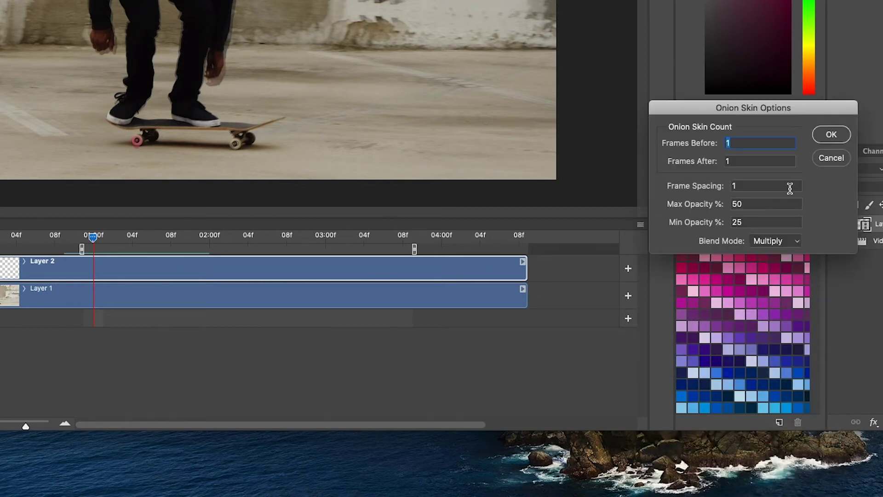
Set onion skins to Normal blend mode, 0 frames after and 30% max opacity
left_click_drag(703, 107, 473, 81)
left_click(732, 434)
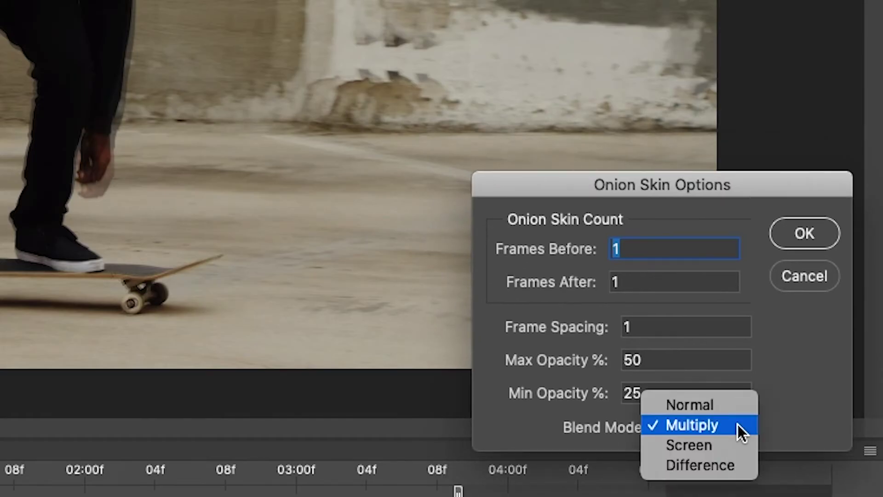
left_click(719, 408)
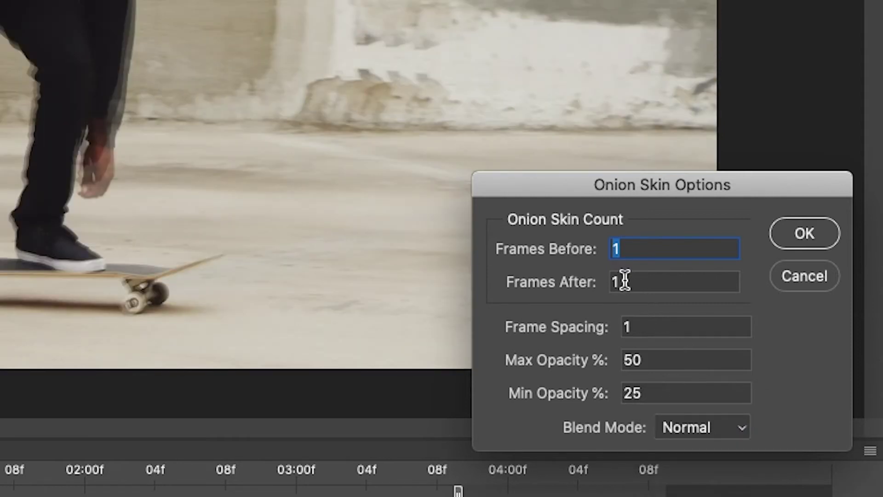
left_click(618, 279)
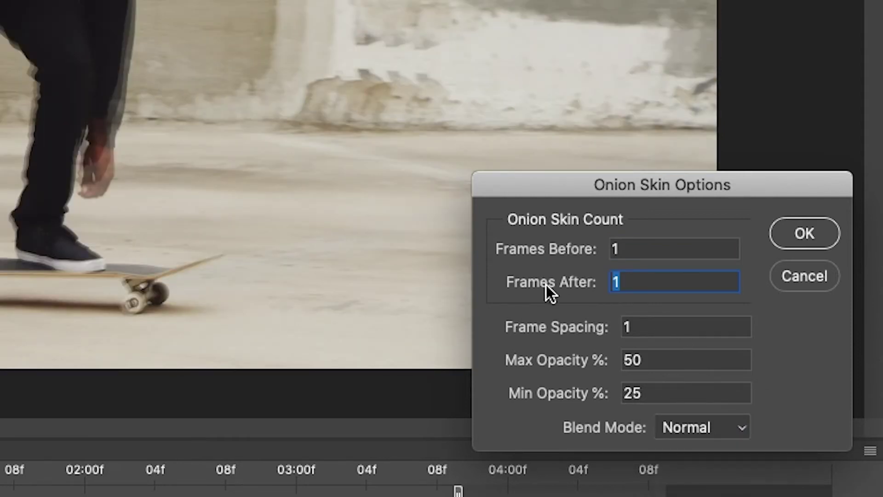
type("0")
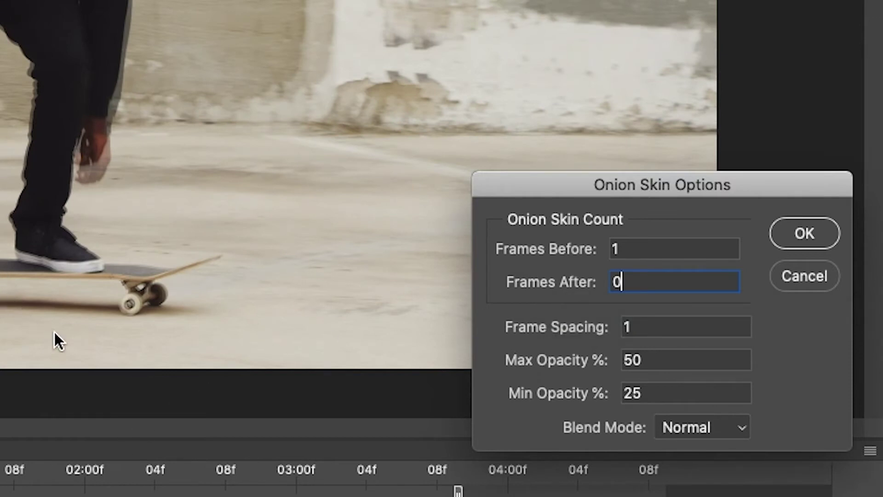
double_click(645, 359)
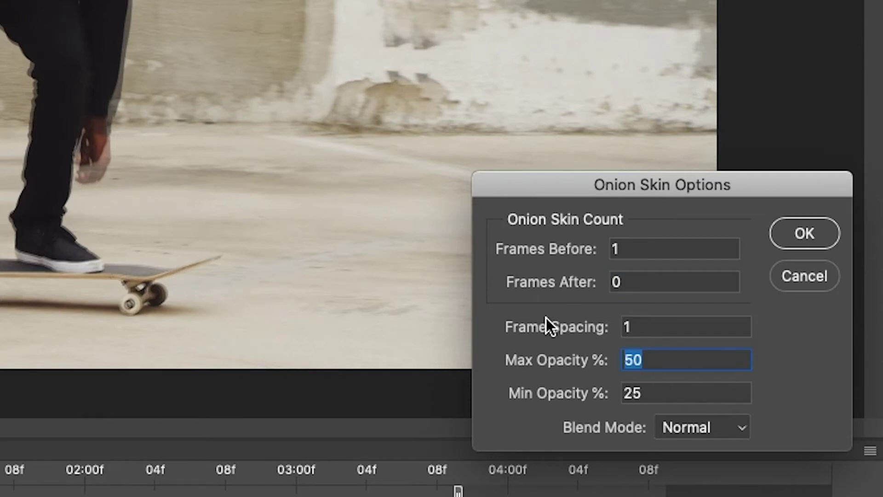
type("30")
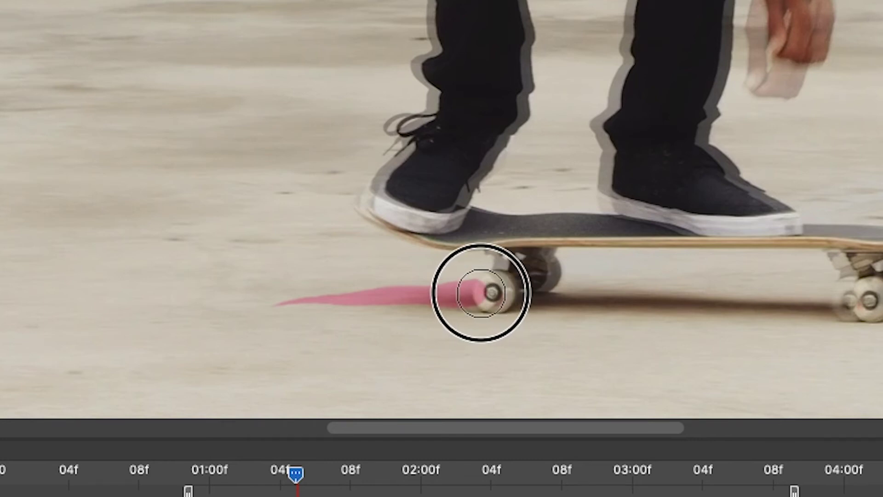
Paint a long pink stroke leftward from the skateboard wheel and touch up the wheel
left_click_drag(496, 294, 212, 307)
mouse_move(488, 297)
left_mouse_down()
mouse_move(478, 288)
mouse_move(474, 299)
left_mouse_up()
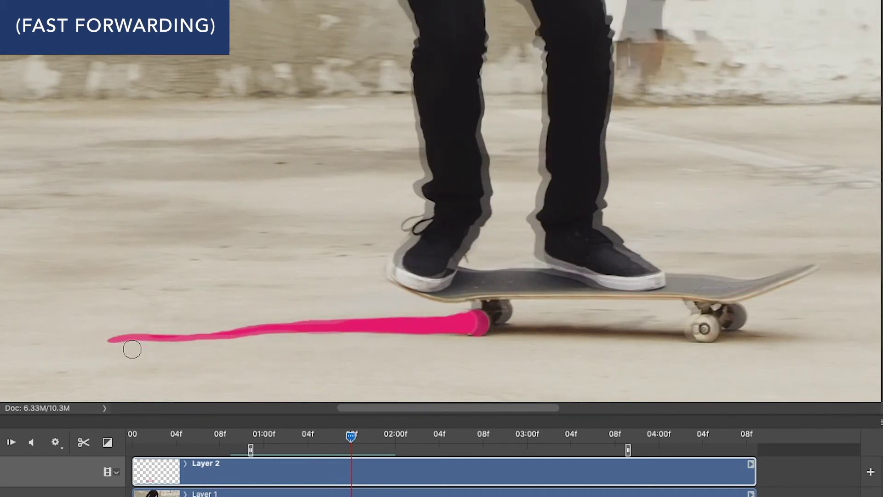
Repaint the trail and paint longer magenta strokes leftward from the wheel over two frames
mouse_move(295, 333)
left_mouse_down()
mouse_move(178, 335)
mouse_move(373, 337)
left_mouse_up()
key("Right")
left_click_drag(480, 322, 116, 339)
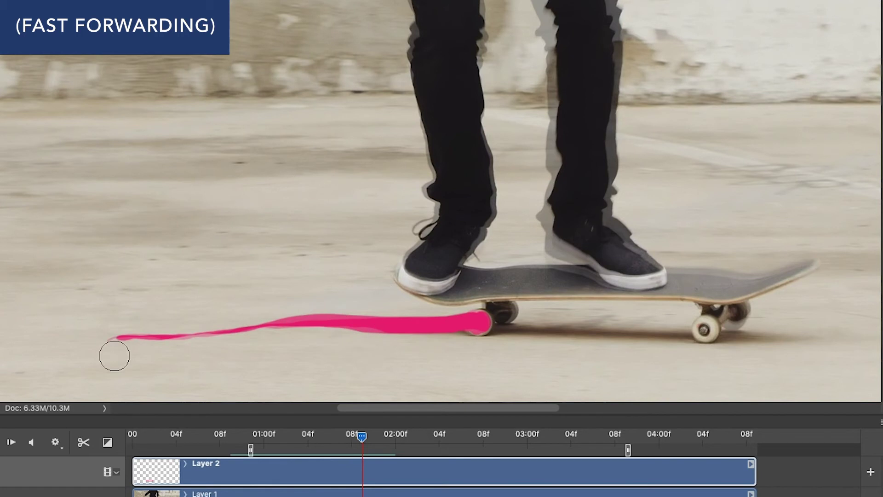
key("Right")
left_click(472, 323)
mouse_move(472, 323)
left_mouse_down()
mouse_move(14, 343)
mouse_move(316, 334)
mouse_move(80, 324)
mouse_move(262, 311)
mouse_move(67, 337)
left_mouse_up()
key("ctrl+z")
On the next frame, paint magenta from the wheel and erase the stroke's lower edge
key("b")
key("Right")
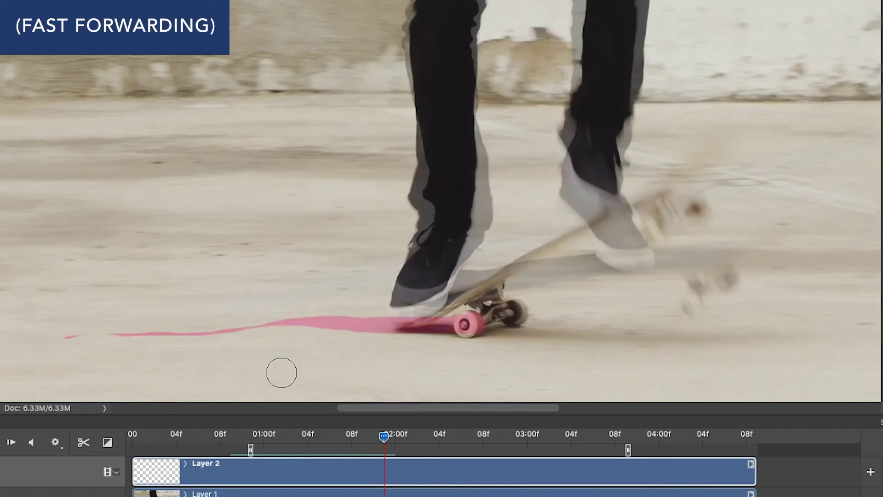
mouse_move(463, 325)
left_mouse_down()
mouse_move(400, 338)
mouse_move(469, 317)
mouse_move(412, 329)
mouse_move(296, 325)
mouse_move(194, 336)
left_mouse_up()
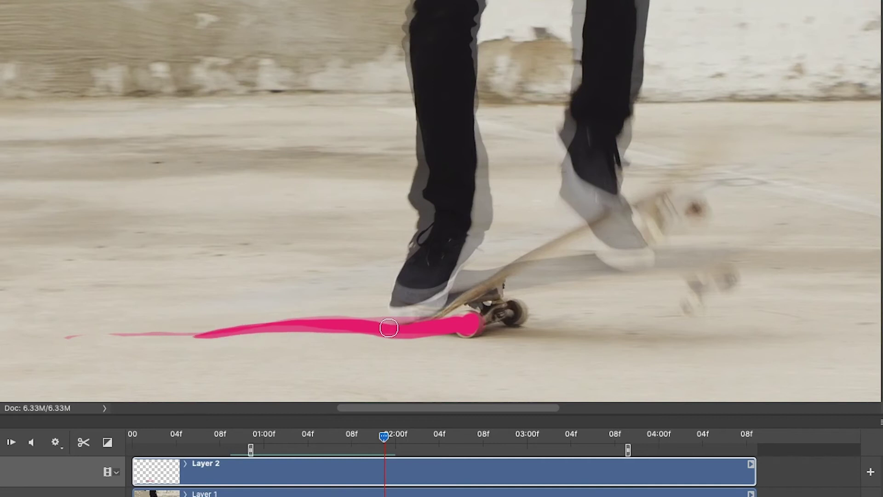
key("]")
key("]")
key("]")
key("]")
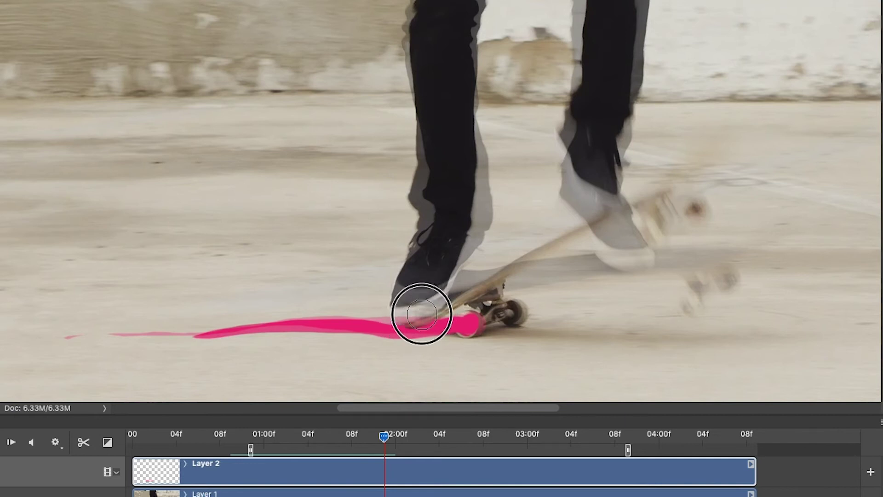
key("[")
key("[")
key("[")
key("[")
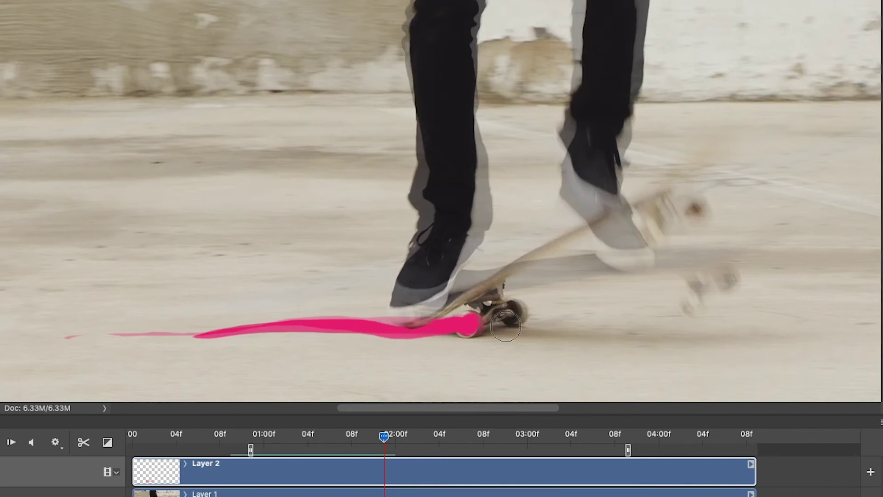
mouse_move(331, 358)
left_mouse_down()
mouse_move(240, 335)
mouse_move(321, 339)
mouse_move(216, 316)
left_mouse_up()
On the following frame, paint a thick magenta trail leftward and erase along it to taper it
key("Right")
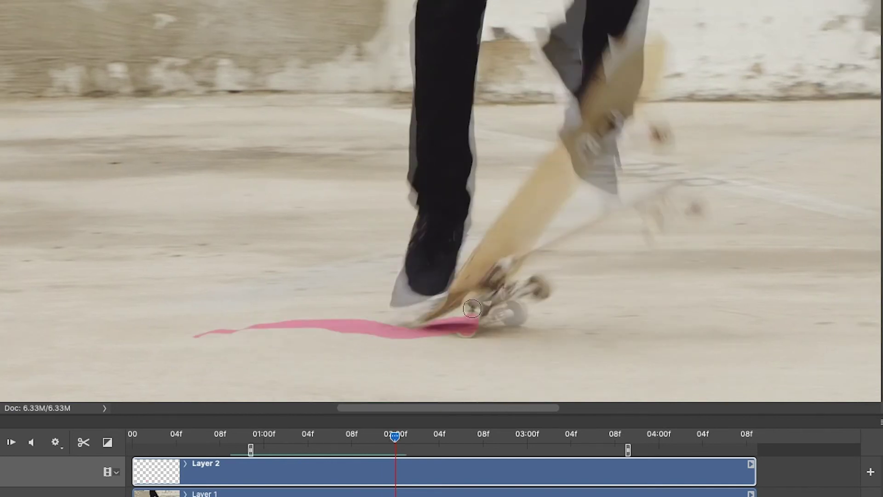
key("]")
key("]")
key("]")
key("]")
mouse_move(472, 308)
left_mouse_down()
mouse_move(395, 333)
mouse_move(302, 320)
mouse_move(172, 341)
left_mouse_up()
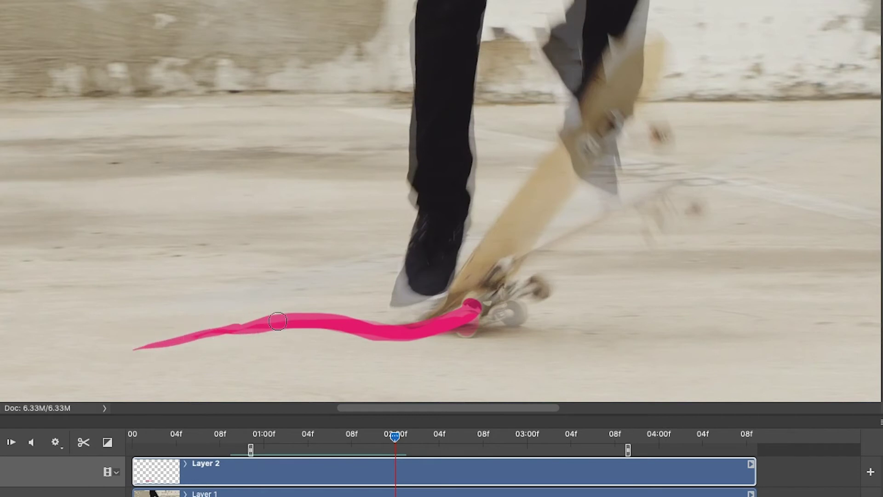
mouse_move(152, 327)
left_mouse_down()
mouse_move(262, 310)
mouse_move(386, 307)
left_mouse_up()
mouse_move(263, 346)
left_mouse_down()
mouse_move(256, 335)
mouse_move(286, 339)
mouse_move(227, 347)
mouse_move(305, 331)
mouse_move(350, 337)
left_mouse_up()
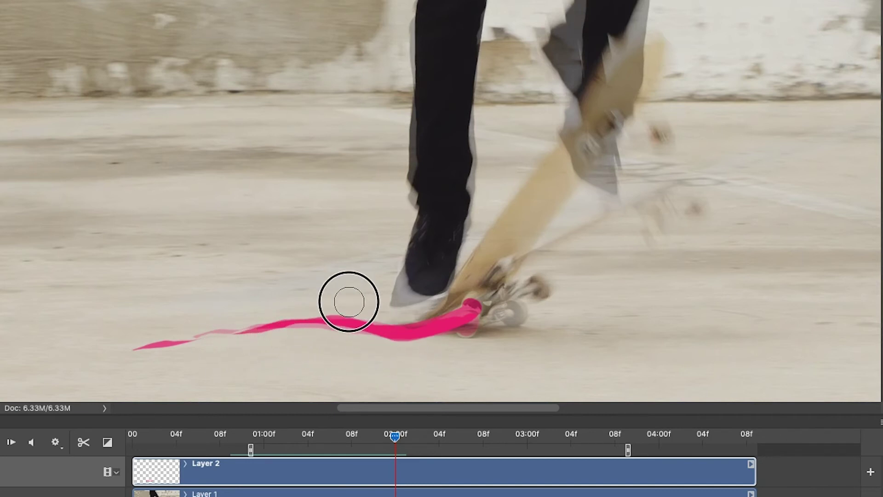
mouse_move(390, 317)
left_mouse_down()
mouse_move(441, 306)
mouse_move(462, 281)
left_mouse_up()
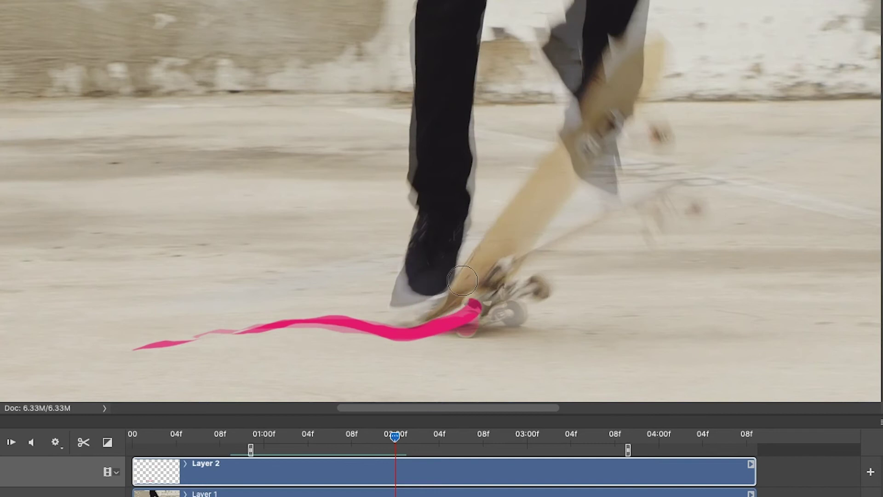
Paint the trail on three frames, running from the wheel down-left along the onion skin
key("Right")
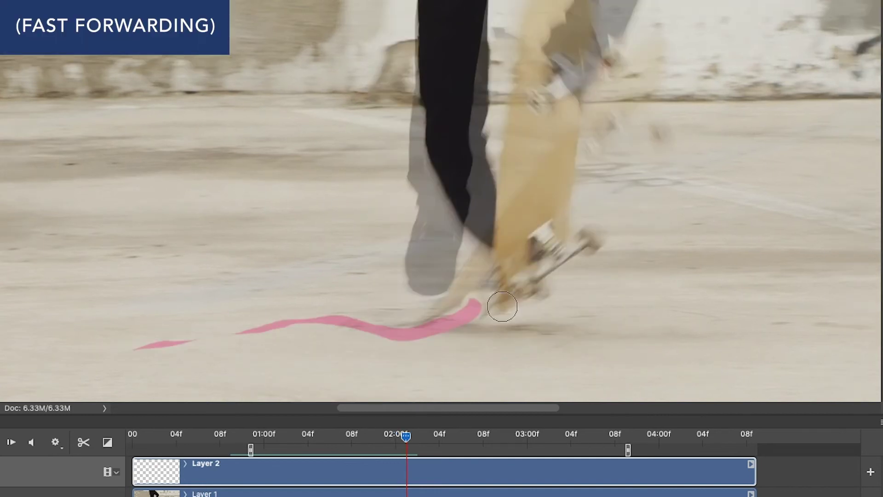
mouse_move(514, 282)
left_mouse_down()
mouse_move(488, 300)
mouse_move(235, 322)
mouse_move(311, 309)
left_mouse_up()
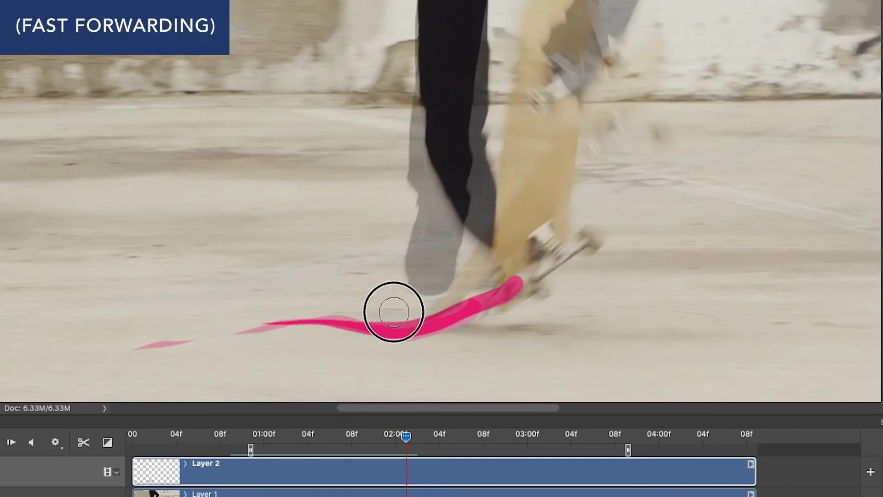
key("Right")
mouse_move(565, 266)
left_mouse_down()
mouse_move(423, 330)
mouse_move(368, 325)
mouse_move(497, 271)
mouse_move(274, 307)
left_mouse_up()
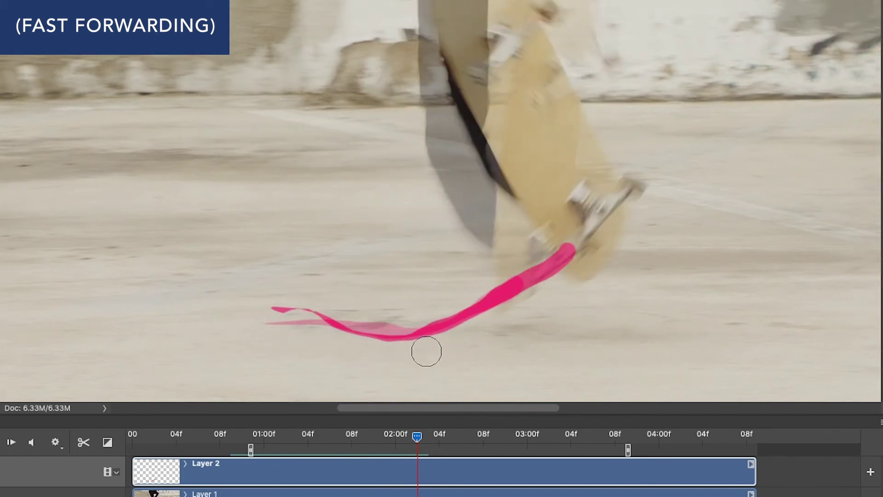
key("Right")
mouse_move(615, 198)
left_mouse_down()
mouse_move(379, 337)
mouse_move(322, 321)
left_mouse_up()
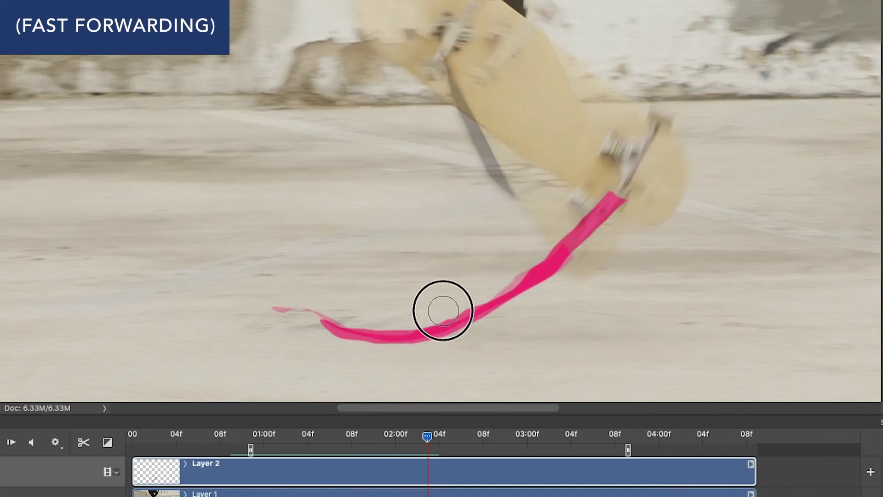
Continue the trail on two more frames as the wheel rises, then switch to the Eraser
key("Right")
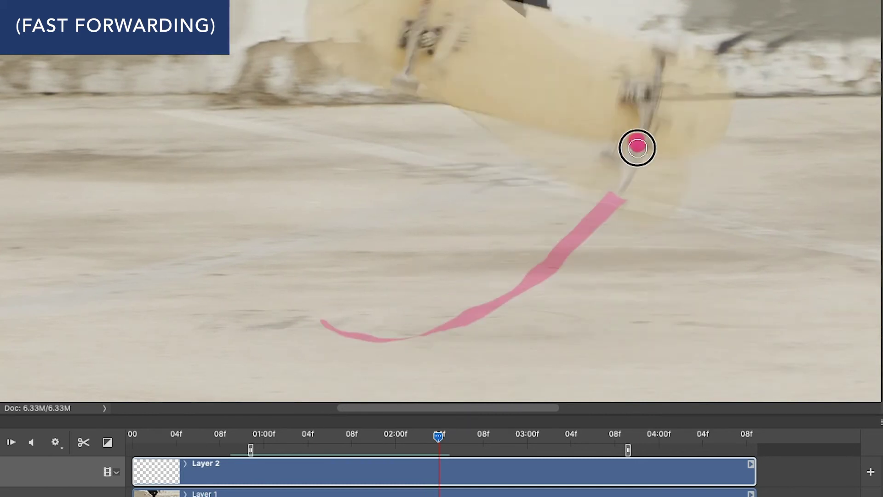
mouse_move(637, 147)
left_mouse_down()
mouse_move(594, 218)
mouse_move(455, 319)
mouse_move(388, 319)
left_mouse_up()
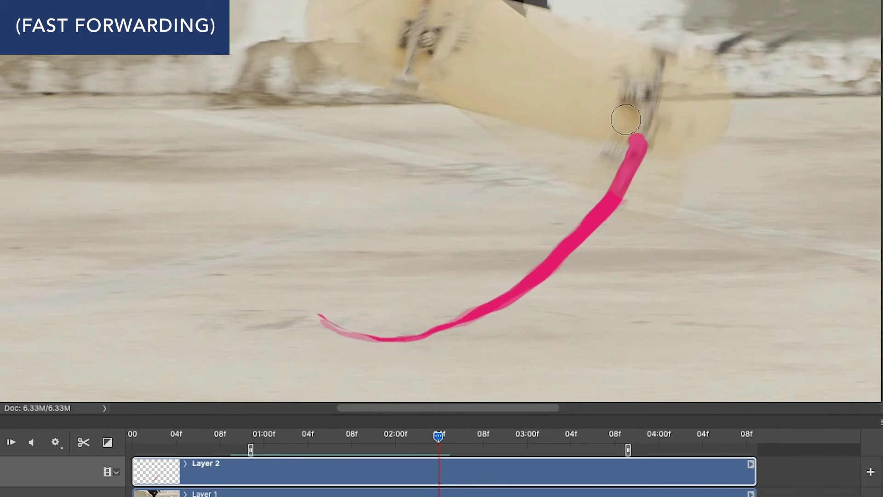
key("Right")
mouse_move(646, 88)
left_mouse_down()
mouse_move(598, 205)
mouse_move(649, 125)
mouse_move(520, 288)
mouse_move(328, 313)
mouse_move(436, 318)
mouse_move(565, 236)
mouse_move(678, 76)
mouse_move(646, 79)
left_mouse_up()
key("e")
key("Right")
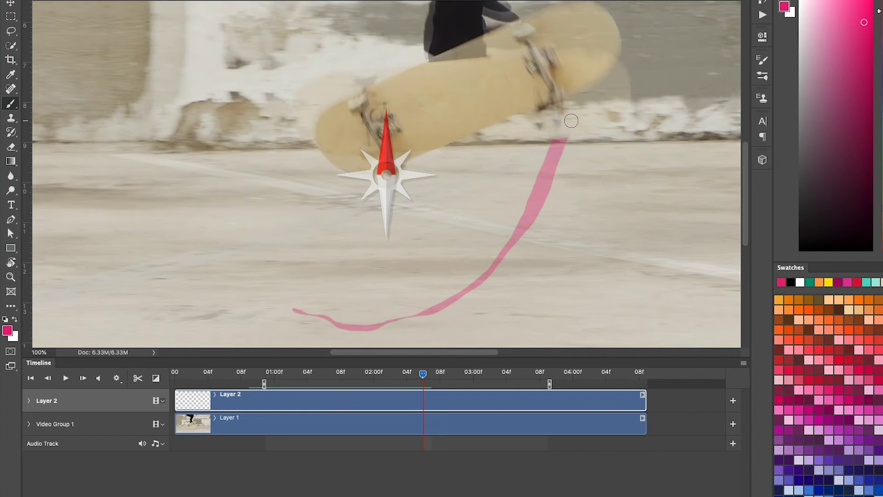
Try rotating the canvas view clockwise and scroll around the canvas
mouse_move(571, 120)
left_mouse_down()
mouse_move(576, 142)
mouse_move(573, 129)
left_mouse_up()
left_click(571, 120)
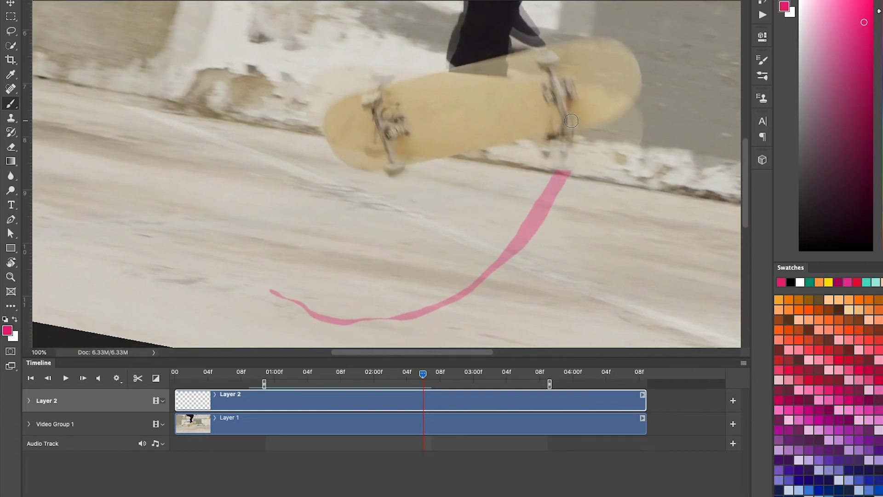
mouse_move(571, 120)
left_mouse_down()
mouse_move(574, 130)
mouse_move(571, 120)
left_mouse_up()
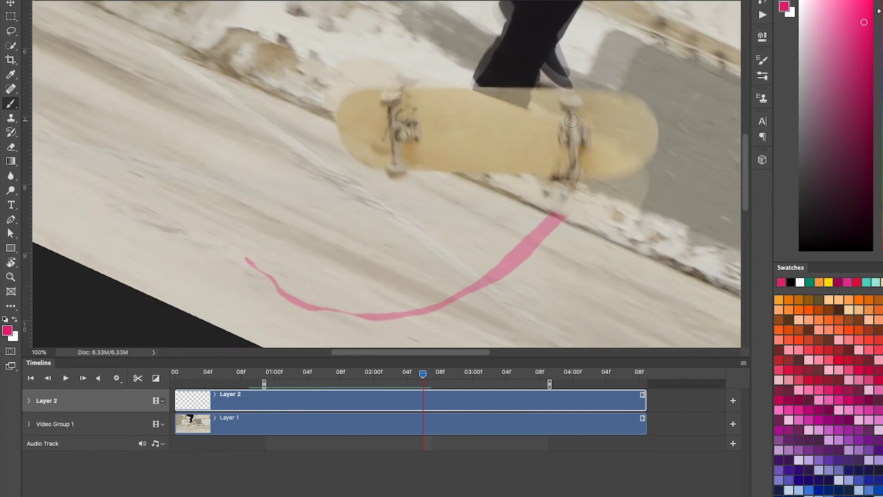
scroll(571, 121, "down", 3)
scroll(571, 120, "right", 2)
scroll(572, 120, "up", 3)
scroll(571, 120, "left", 4)
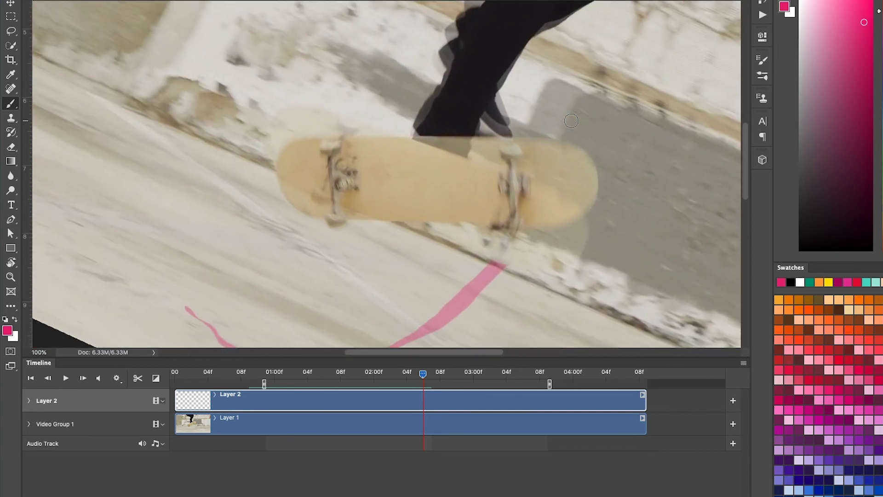
Use the Rotate View Tool to turn the canvas until the skateboard is near horizontal
key("r")
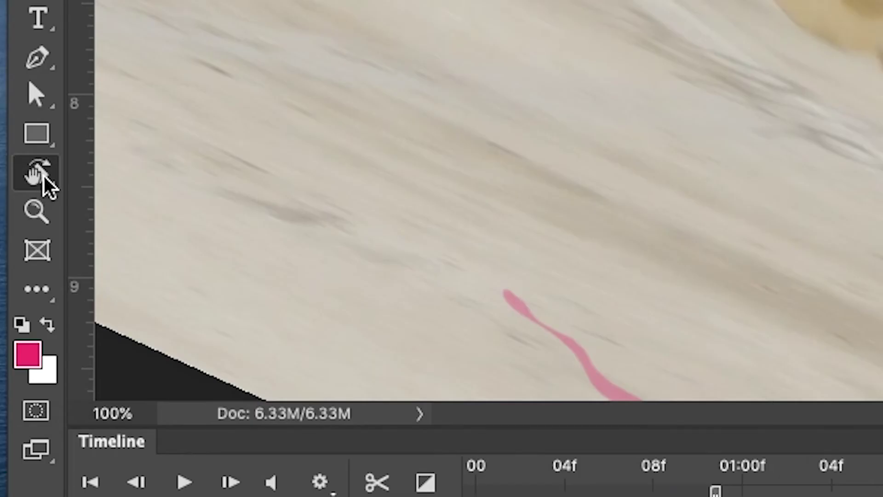
left_click_drag(43, 175, 206, 200)
left_click_drag(495, 207, 431, 239)
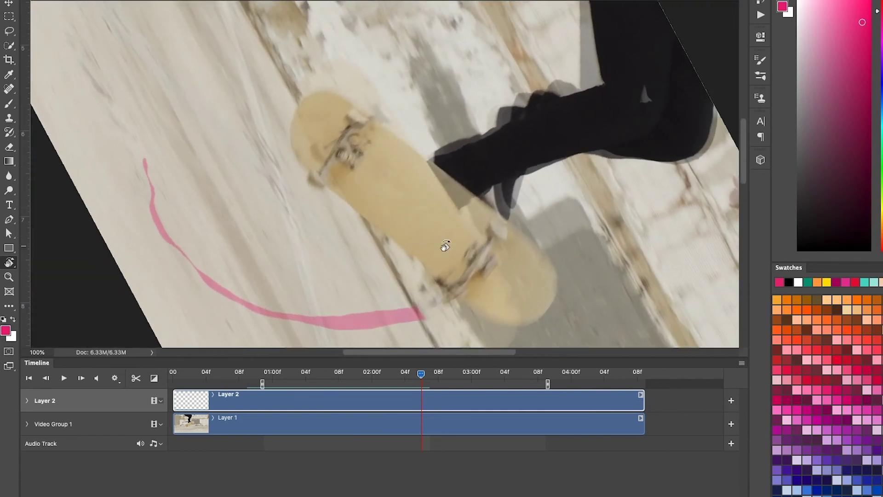
mouse_move(379, 229)
left_mouse_down()
mouse_move(420, 187)
mouse_move(379, 183)
mouse_move(396, 215)
mouse_move(390, 221)
left_mouse_up()
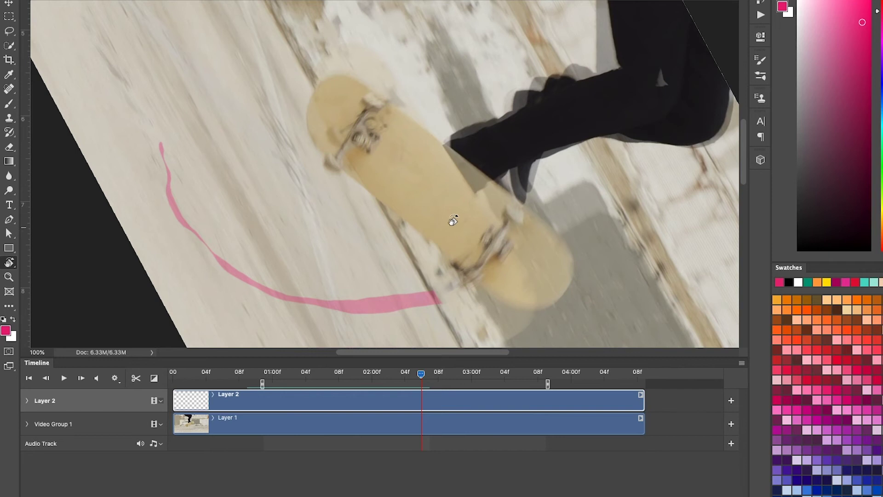
left_click_drag(467, 209, 409, 242)
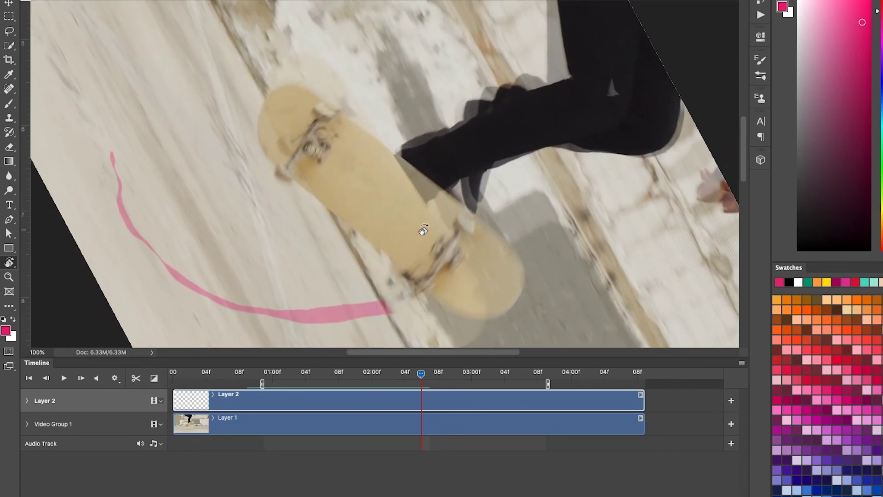
left_click_drag(434, 210, 301, 168)
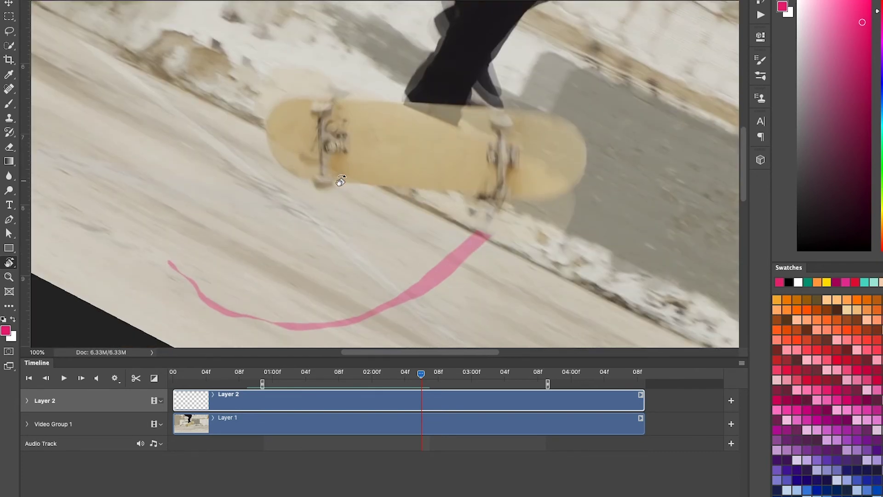
left_click_drag(363, 166, 361, 166)
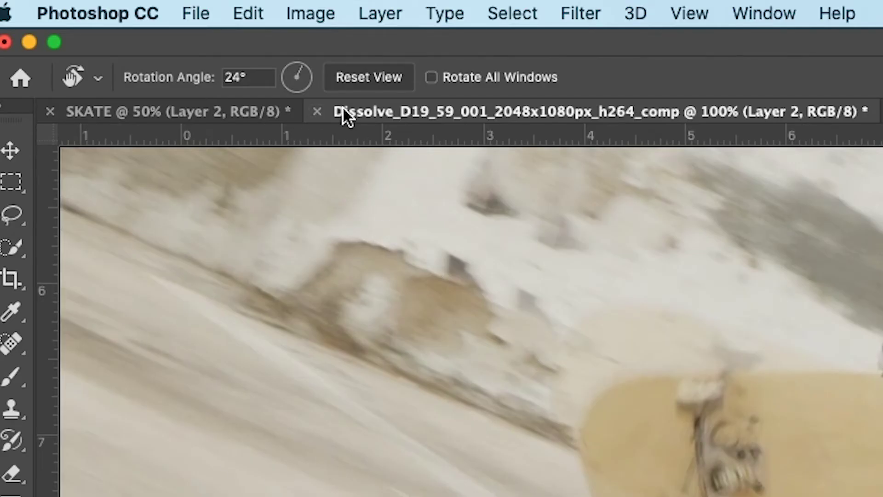
Reset the view rotation to 0°, rotate it again and paint the trail to its tip
left_click(360, 78)
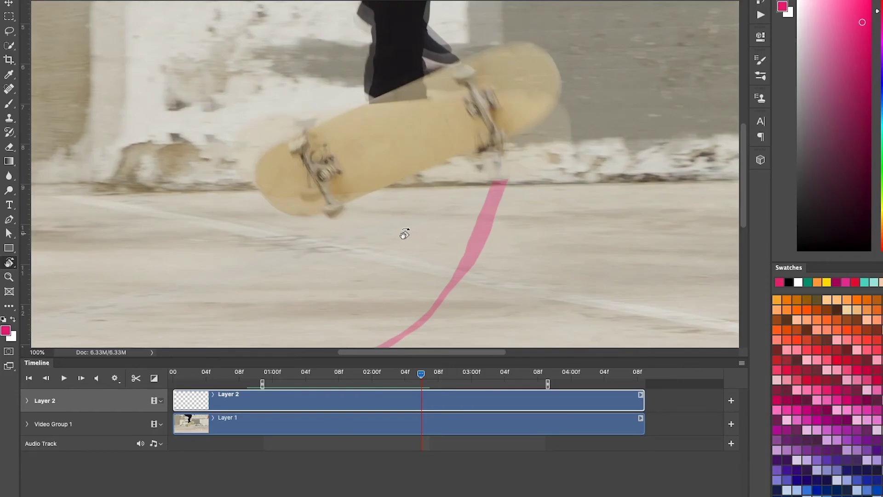
left_click_drag(506, 203, 486, 215)
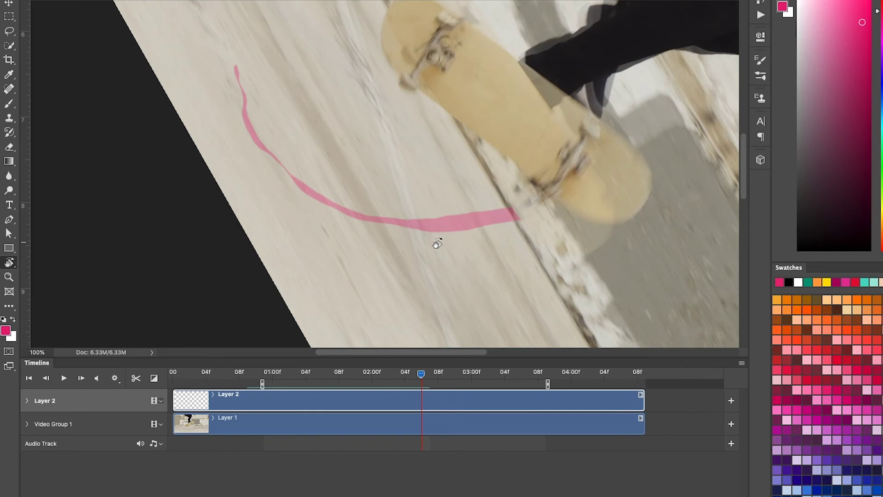
mouse_move(511, 213)
left_mouse_down()
mouse_move(454, 217)
mouse_move(292, 181)
mouse_move(239, 78)
left_mouse_up()
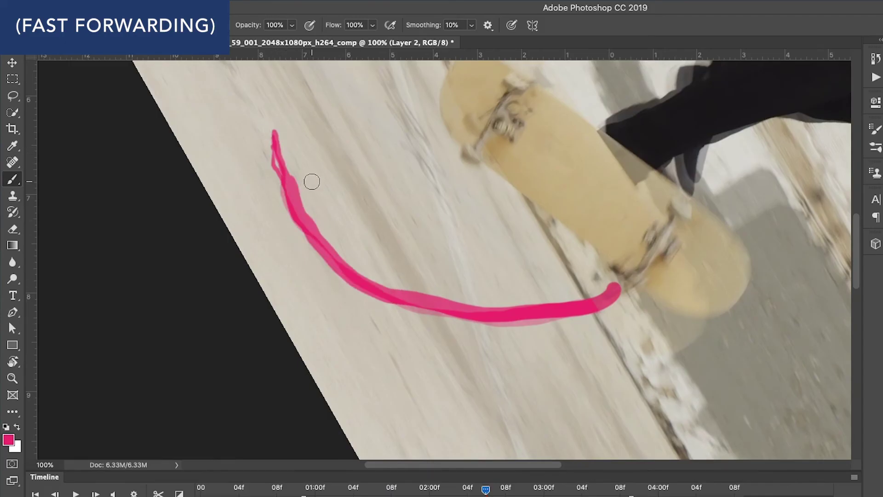
Erase the trail's ragged edges, then paint and trim a solid pink curve on the next frame
key("e")
mouse_move(288, 124)
left_mouse_down()
mouse_move(287, 172)
mouse_move(326, 251)
mouse_move(322, 226)
mouse_move(399, 291)
mouse_move(602, 293)
mouse_move(606, 317)
left_mouse_up()
key("Right")
key("r")
key("b")
mouse_move(590, 261)
left_mouse_down()
mouse_move(562, 286)
mouse_move(477, 310)
mouse_move(246, 173)
left_mouse_up()
key("e")
mouse_move(230, 125)
left_mouse_down()
mouse_move(256, 177)
mouse_move(465, 299)
mouse_move(614, 242)
left_mouse_up()
key("Right")
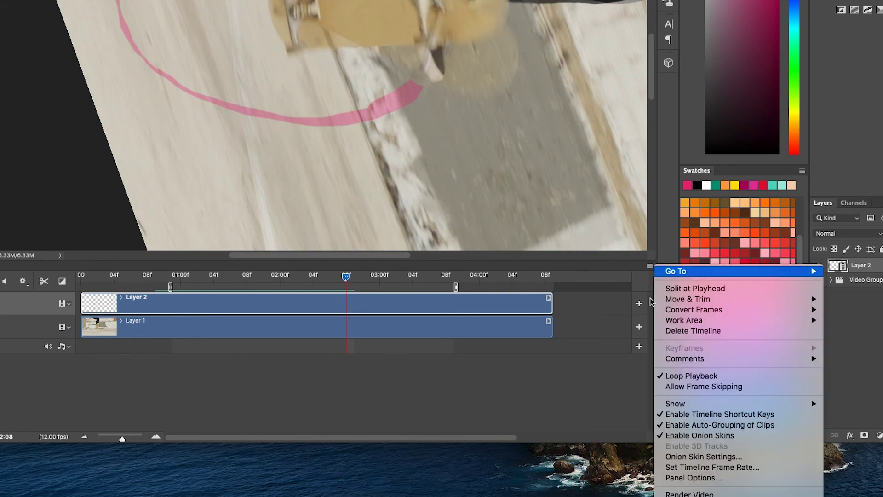
Toggle onion skins off and back on, then paint a new pink stroke at the wheel
left_click(706, 436)
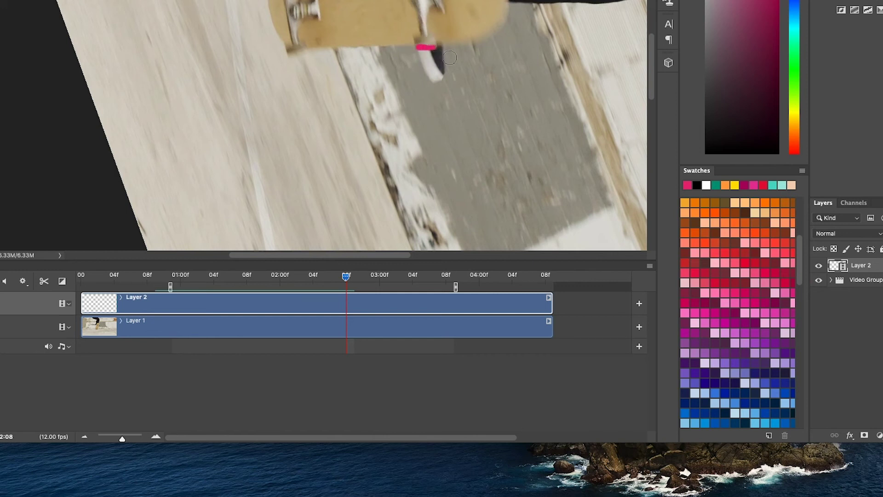
left_click(650, 267)
left_click(707, 436)
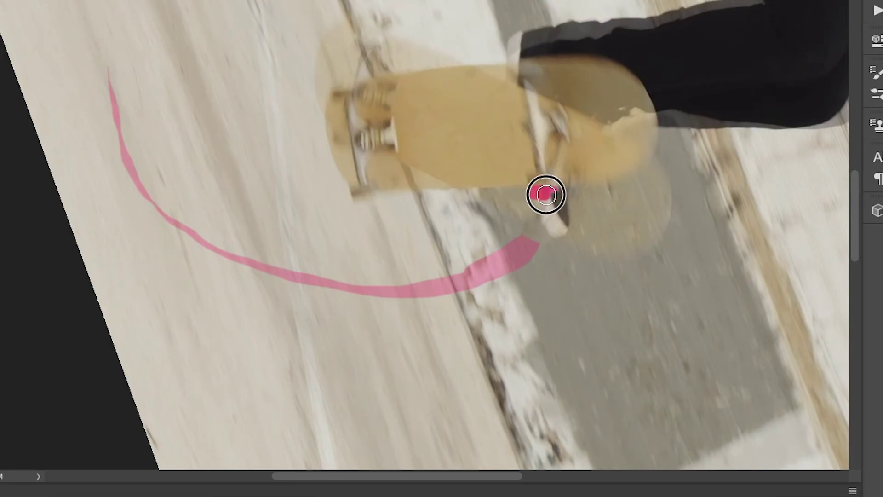
mouse_move(544, 193)
left_mouse_down()
mouse_move(529, 228)
mouse_move(550, 198)
mouse_move(508, 260)
mouse_move(540, 231)
mouse_move(451, 281)
mouse_move(334, 281)
mouse_move(196, 241)
mouse_move(143, 204)
mouse_move(99, 100)
mouse_move(122, 101)
mouse_move(125, 168)
mouse_move(161, 203)
mouse_move(267, 256)
mouse_move(340, 276)
mouse_move(427, 287)
mouse_move(481, 279)
mouse_move(531, 240)
mouse_move(554, 201)
mouse_move(536, 191)
left_mouse_up()
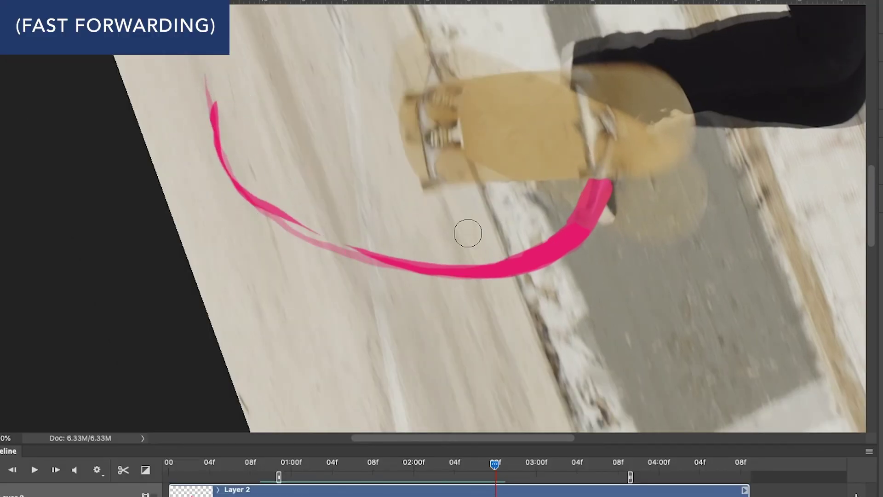
Paint the pink trail along the wheel's arc and erase its doubled lower part
key("Right")
mouse_move(577, 147)
left_mouse_down()
mouse_move(586, 221)
mouse_move(535, 258)
mouse_move(475, 268)
mouse_move(239, 192)
mouse_move(335, 243)
left_mouse_up()
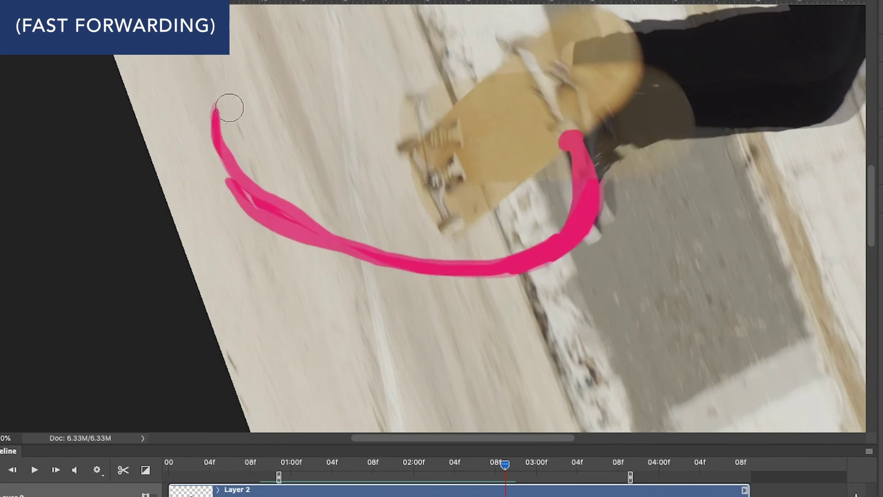
mouse_move(229, 108)
left_mouse_down()
mouse_move(212, 173)
mouse_move(228, 202)
mouse_move(225, 189)
mouse_move(468, 235)
mouse_move(227, 150)
left_mouse_up()
mouse_move(457, 258)
left_mouse_down()
mouse_move(565, 180)
mouse_move(550, 143)
left_mouse_up()
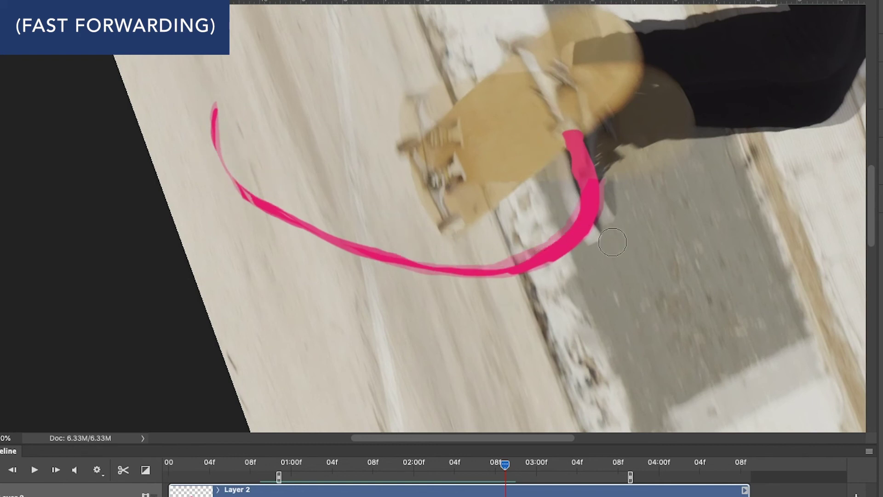
On the next frame, paint a new pink stroke down the shoe and rotate the view
key("Right")
scroll(544, 211, "up", 5)
mouse_move(564, 177)
left_mouse_down()
mouse_move(614, 217)
mouse_move(639, 290)
mouse_move(604, 239)
mouse_move(246, 198)
mouse_move(520, 244)
mouse_move(552, 135)
mouse_move(444, 311)
mouse_move(295, 267)
mouse_move(286, 285)
mouse_move(492, 199)
mouse_move(554, 223)
mouse_move(323, 307)
mouse_move(341, 232)
mouse_move(470, 208)
mouse_move(602, 236)
mouse_move(658, 275)
mouse_move(600, 226)
mouse_move(434, 216)
mouse_move(346, 219)
left_mouse_up()
key("r")
key("e")
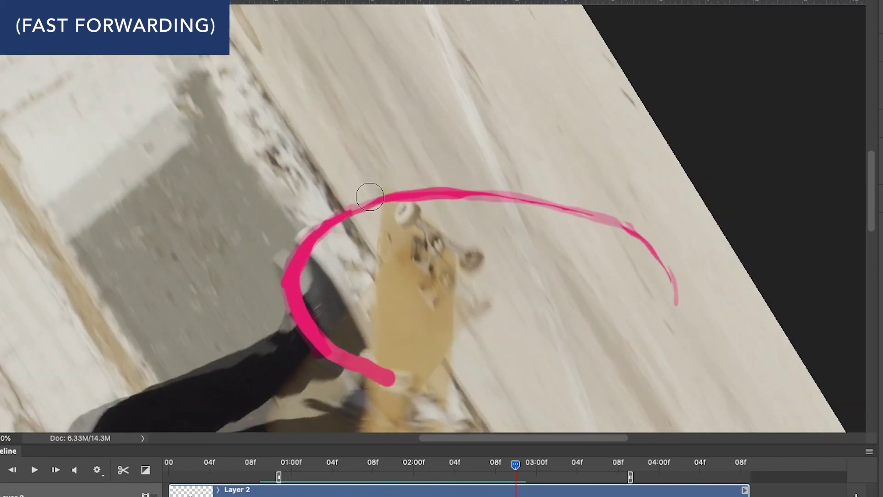
Rotate the canvas and paint a bold pink arc across the board on the next frame
key("Right")
key("r")
mouse_move(465, 279)
left_mouse_down()
mouse_move(417, 362)
mouse_move(372, 278)
mouse_move(400, 276)
left_mouse_up()
mouse_move(357, 254)
left_mouse_down()
mouse_move(554, 152)
mouse_move(567, 215)
left_mouse_up()
scroll(568, 215, "down", 3)
mouse_move(584, 157)
left_mouse_down()
mouse_move(560, 253)
mouse_move(382, 414)
left_mouse_up()
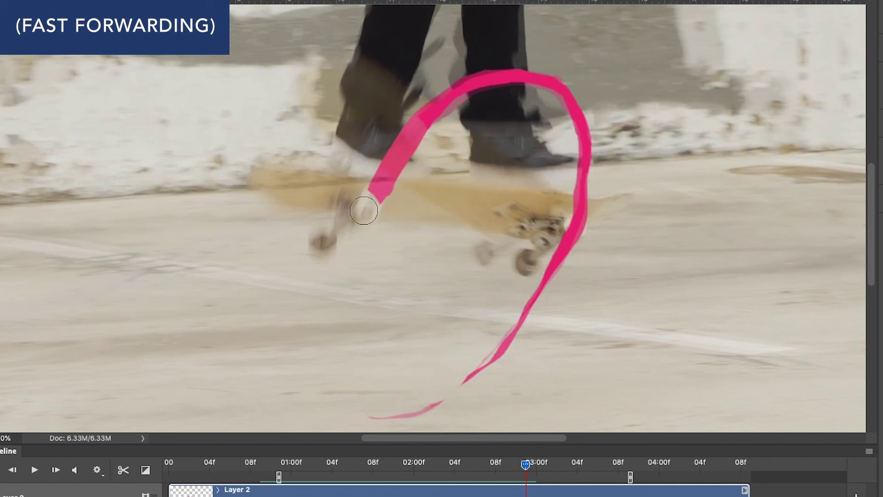
Over two more frames, paint pink arcs from the wheel over the legs and trim doubled branches
key("Right")
mouse_move(339, 304)
left_mouse_down()
mouse_move(450, 93)
mouse_move(492, 338)
left_mouse_up()
mouse_move(426, 321)
left_mouse_down()
mouse_move(546, 325)
mouse_move(605, 189)
mouse_move(546, 309)
mouse_move(604, 170)
left_mouse_up()
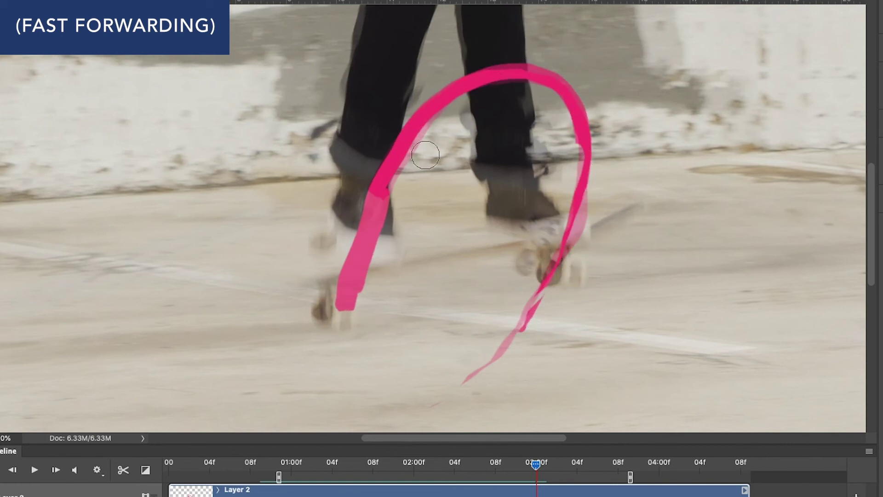
key("Right")
left_click_drag(429, 285, 496, 225)
mouse_move(408, 341)
left_mouse_down()
mouse_move(406, 226)
mouse_move(441, 123)
mouse_move(630, 159)
left_mouse_up()
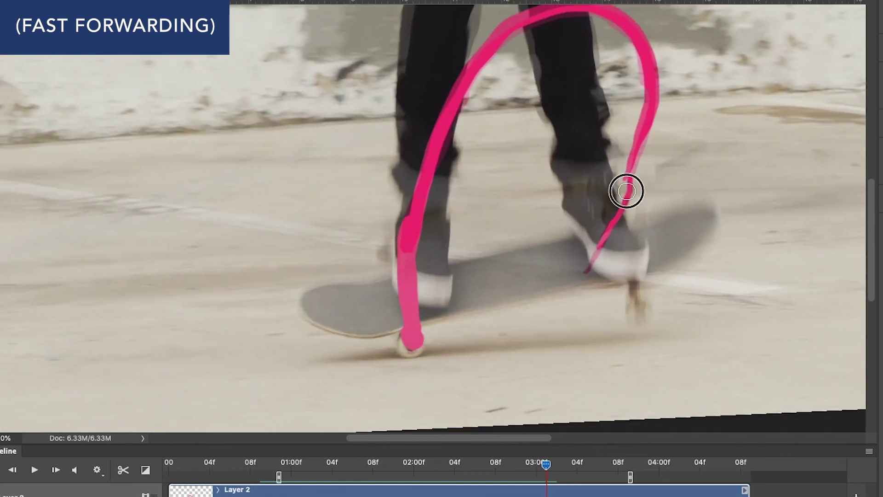
key("e")
mouse_move(411, 339)
left_mouse_down()
mouse_move(422, 285)
mouse_move(682, 55)
mouse_move(627, 213)
mouse_move(619, 179)
mouse_move(627, 43)
mouse_move(627, 110)
left_mouse_up()
Paint a dab and trail up the left leg, then a short dab up the front wheel
key("Right")
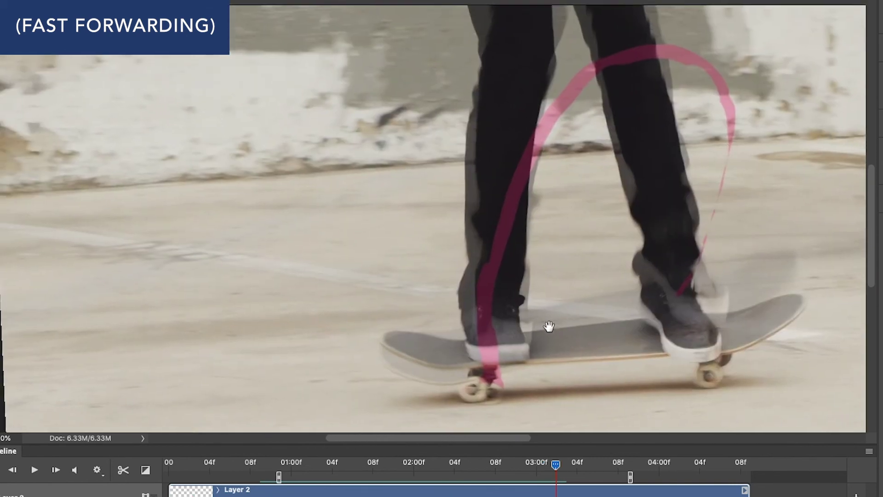
key("b")
left_click(480, 370)
mouse_move(479, 370)
left_mouse_down()
mouse_move(520, 144)
mouse_move(609, 51)
mouse_move(506, 174)
mouse_move(494, 392)
mouse_move(505, 205)
mouse_move(586, 74)
left_mouse_up()
key("Right")
key("b")
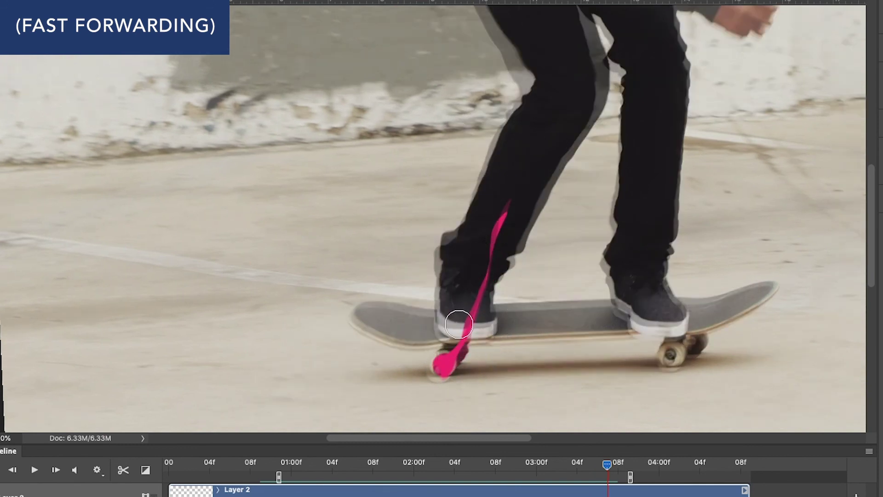
key("Right")
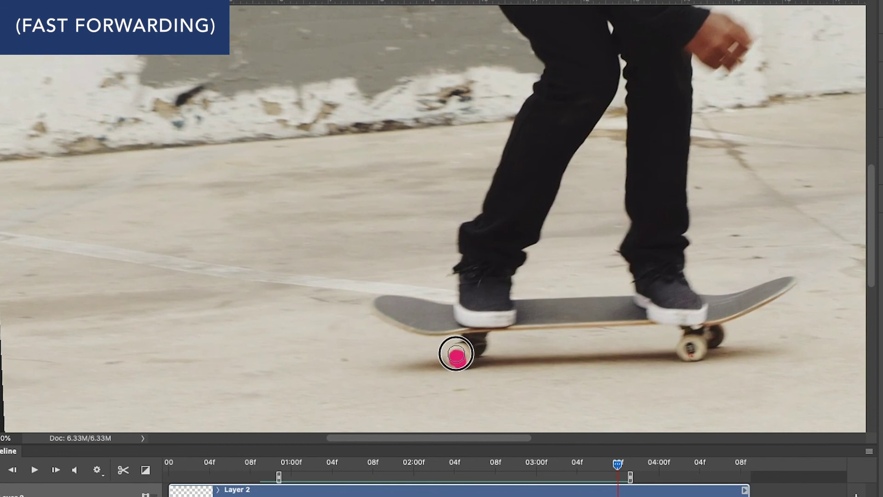
left_click_drag(459, 357, 466, 337)
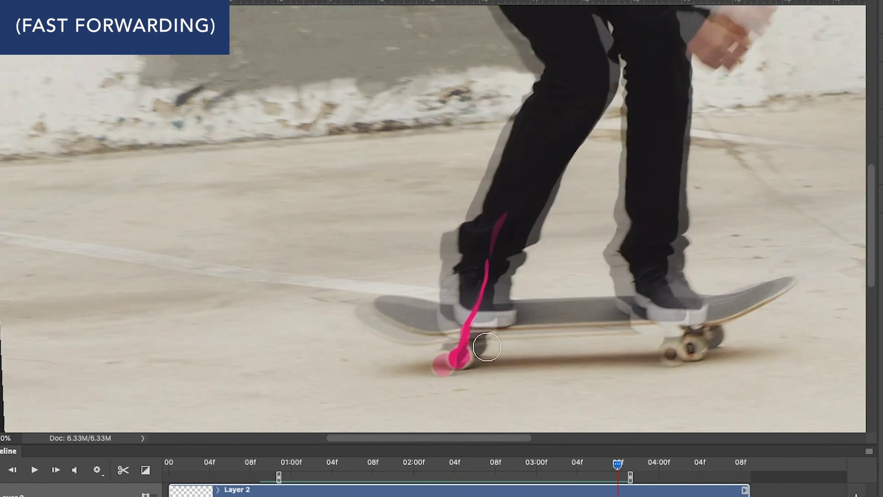
key("Right")
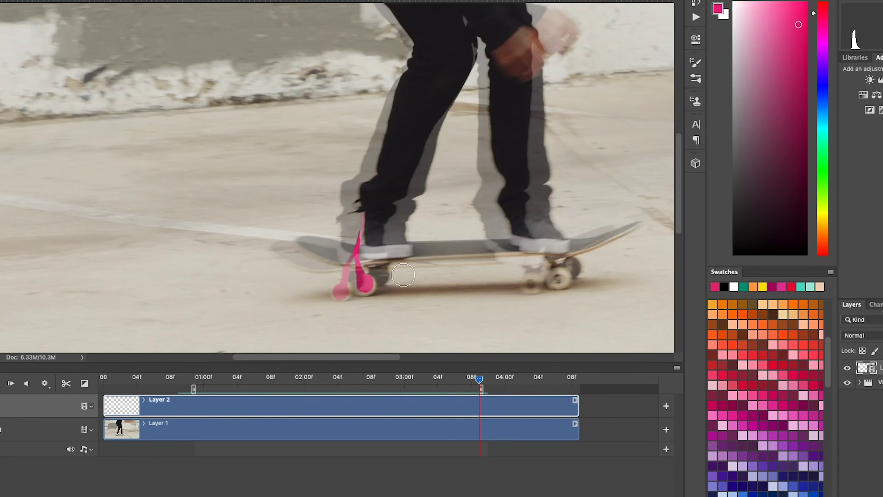
Disable Enable Onion Skins in the Timeline menu and play back the animation
left_click(676, 368)
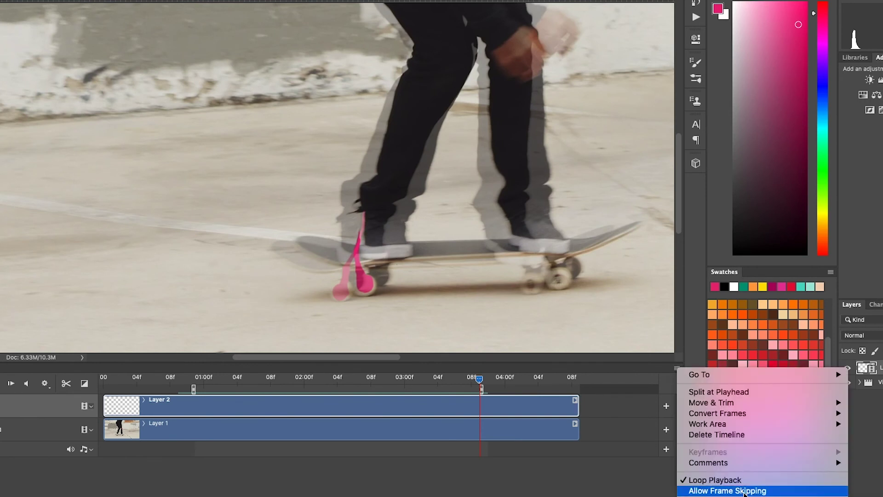
left_click(718, 496)
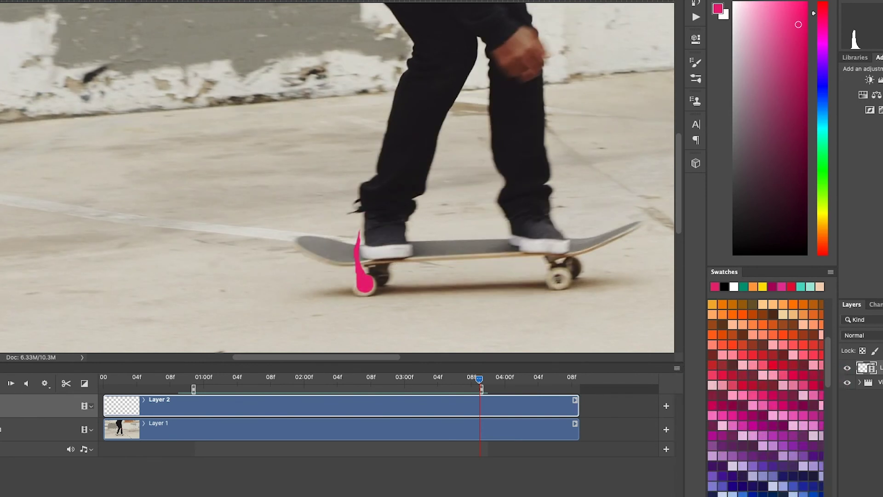
left_click(677, 368)
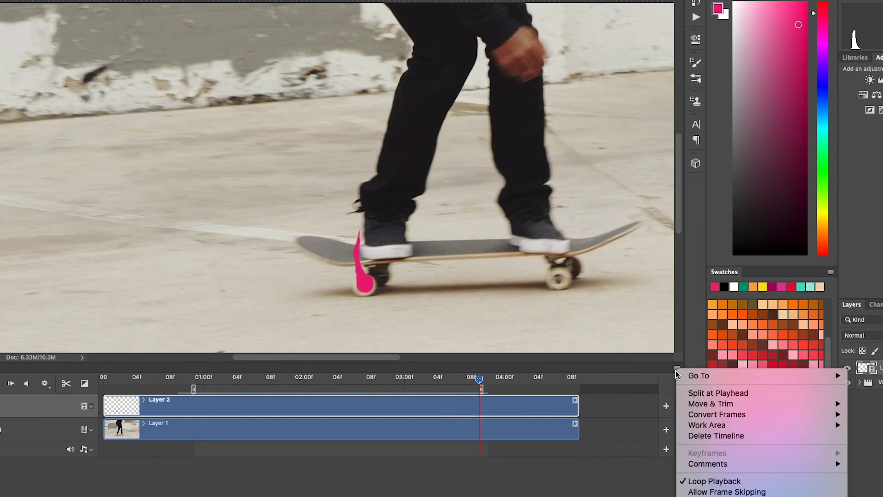
left_click(587, 490)
key("space")
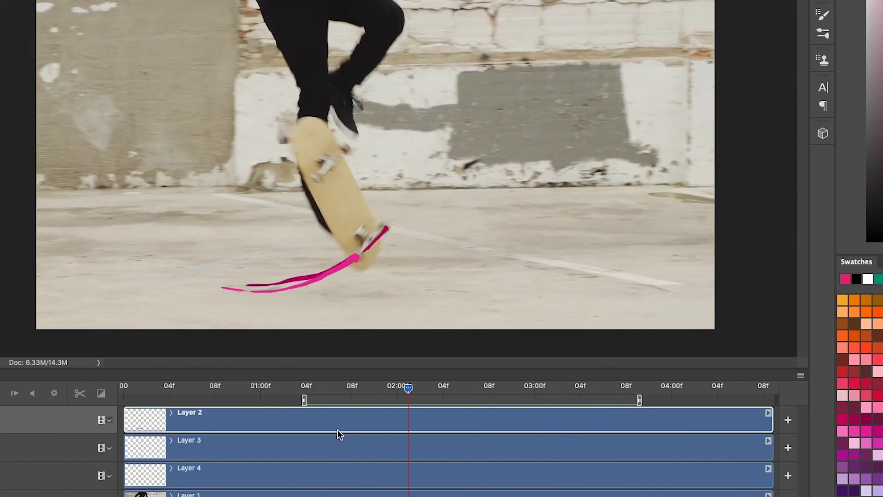
Stop playback, zoom in and replay, then jump to about 03:02f and hide Layer 2
key("space")
key("ctrl+plus")
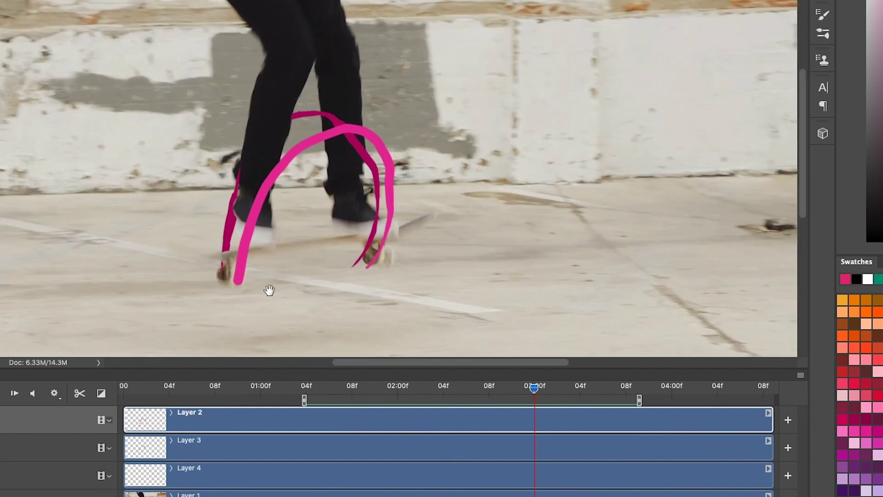
left_click_drag(268, 290, 392, 272)
key("space")
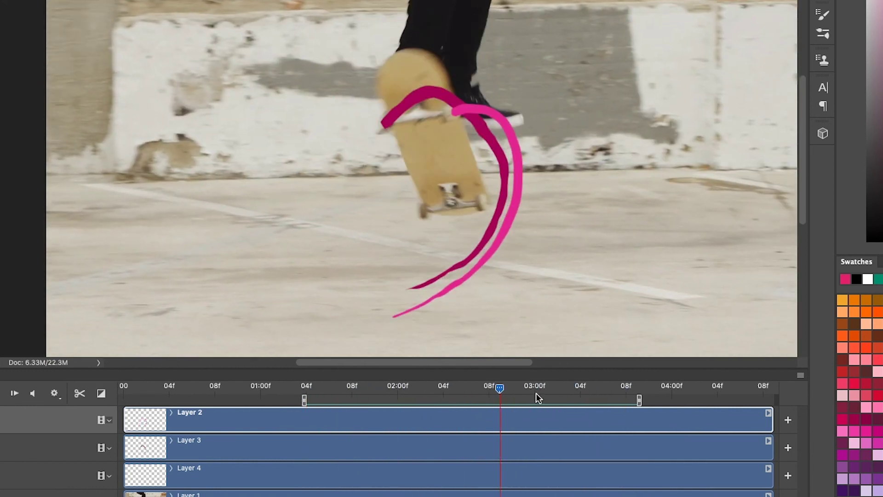
left_click_drag(499, 389, 549, 394)
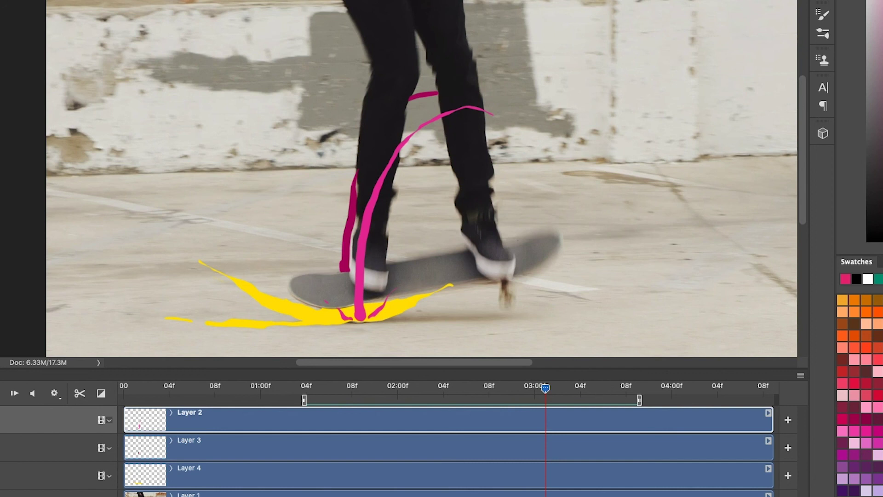
left_click(752, 341)
Toggle Layer 2's pink trail and Layer 3's stroke off and on, leaving both visible
left_click(752, 341)
left_click(753, 341)
left_click(752, 342)
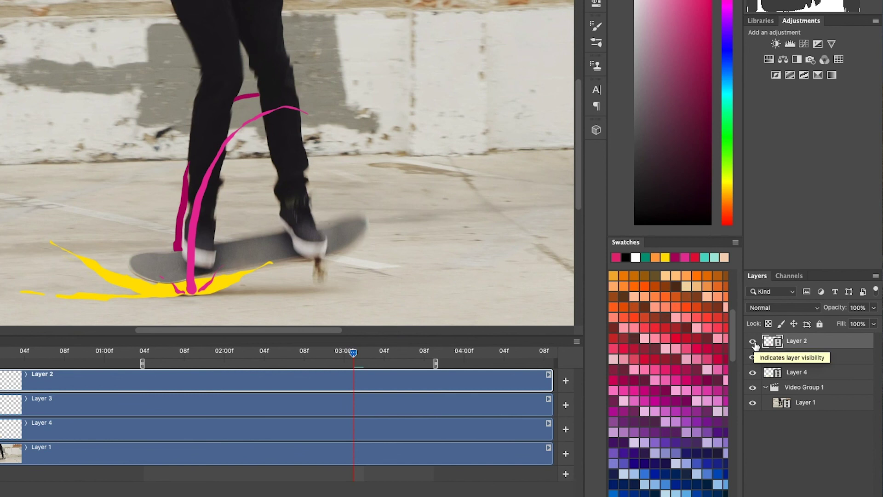
left_click(753, 342)
left_click(752, 341)
left_click(802, 358)
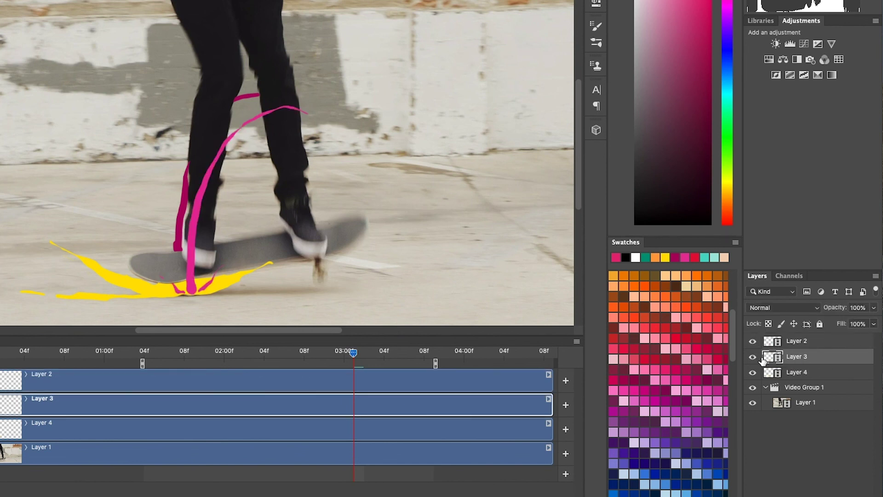
left_click(752, 358)
left_click(752, 358)
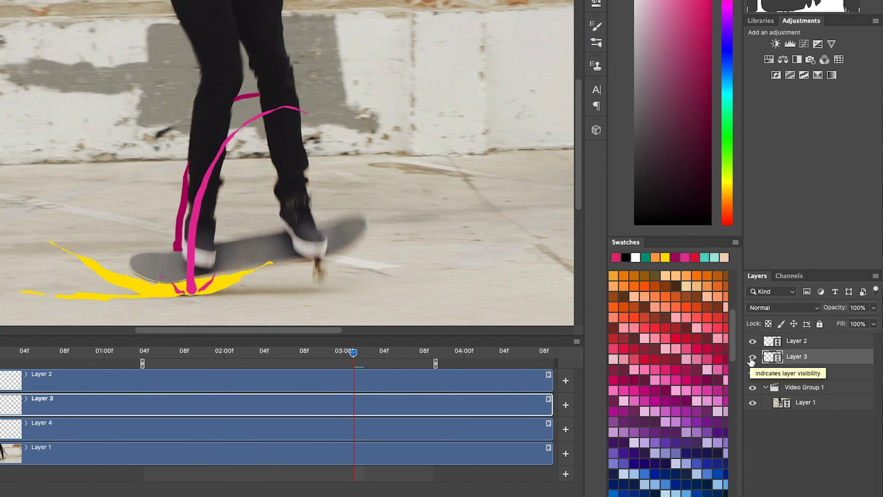
Flash Layer 4's yellow splash off and on, then play the clip from about 01:04f
left_click(755, 373)
left_click(752, 373)
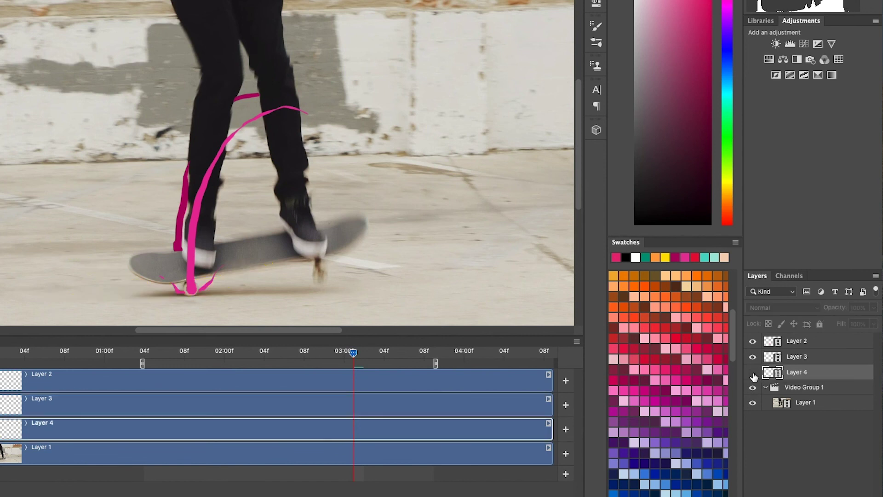
left_click(753, 373)
left_click(753, 373)
left_click(752, 373)
left_click(753, 374)
left_click(753, 373)
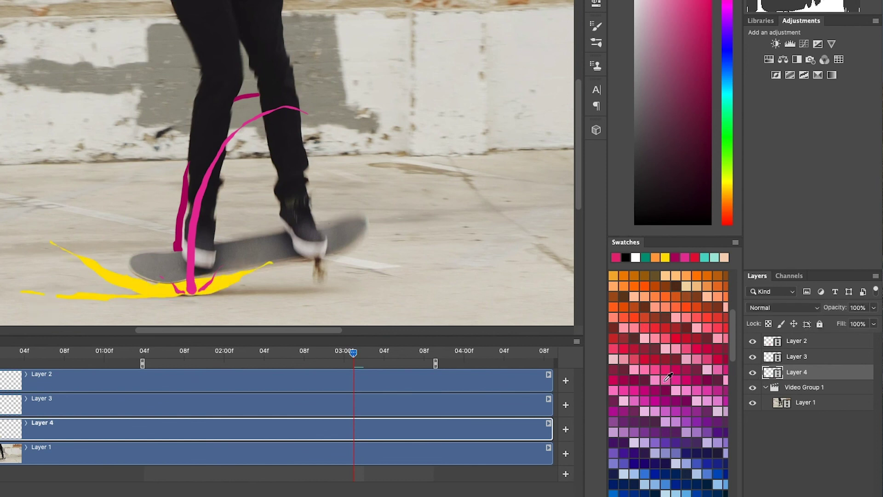
left_click_drag(350, 360, 140, 364)
key("space")
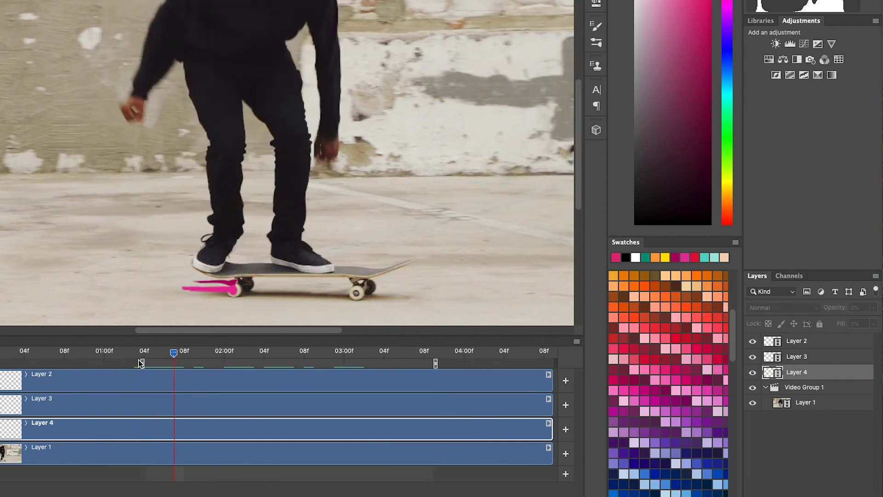